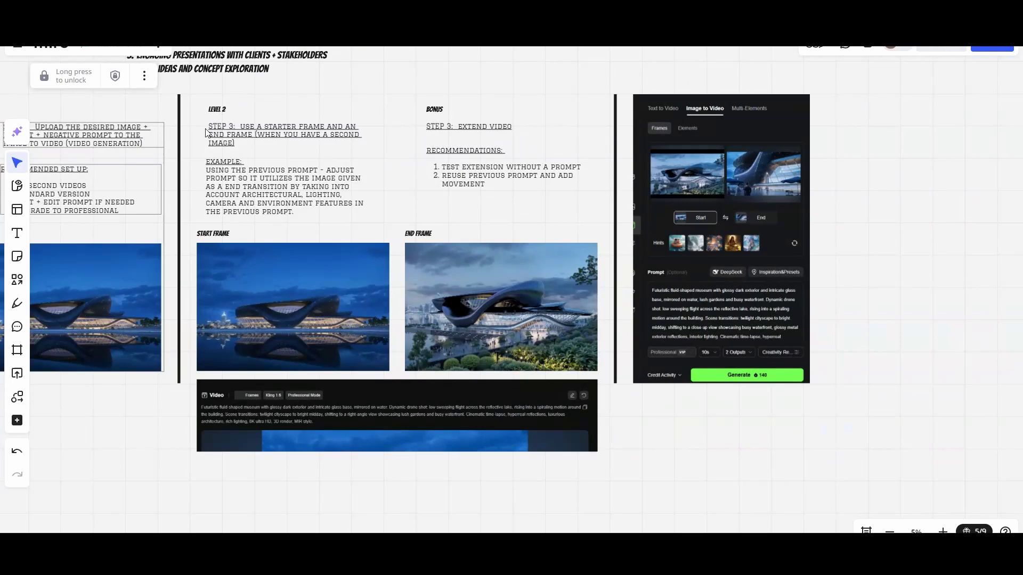
Enlarge the daytime museum image at the top of the Miro board
scroll(251, 154, "up", 3)
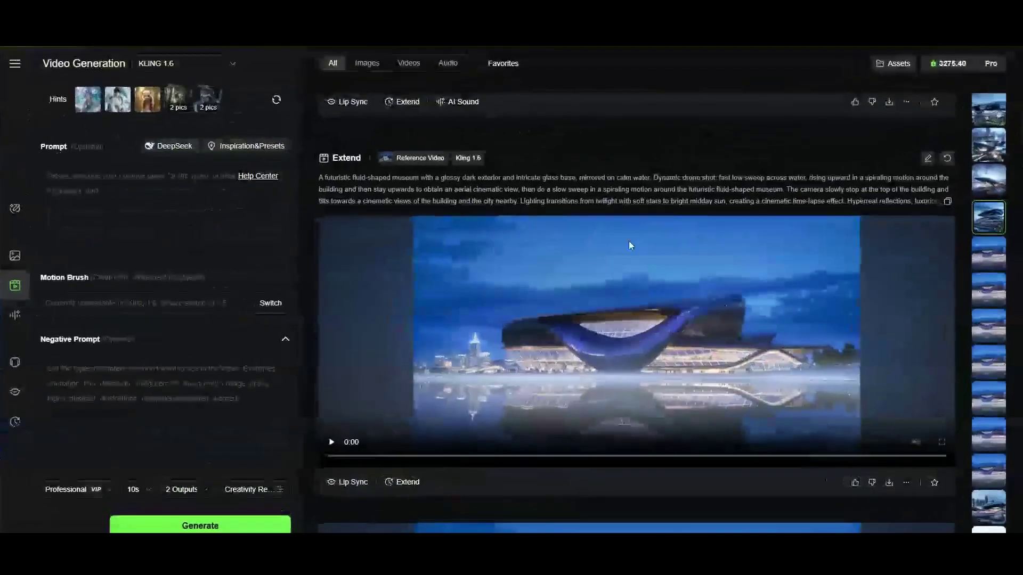
scroll(283, 311, "down", 4)
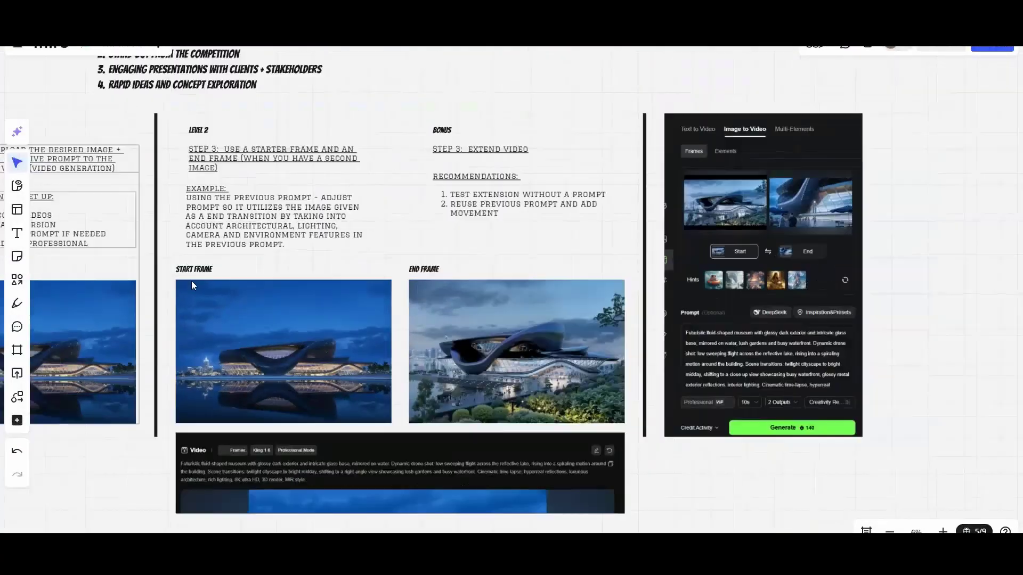
scroll(283, 311, "up", 5)
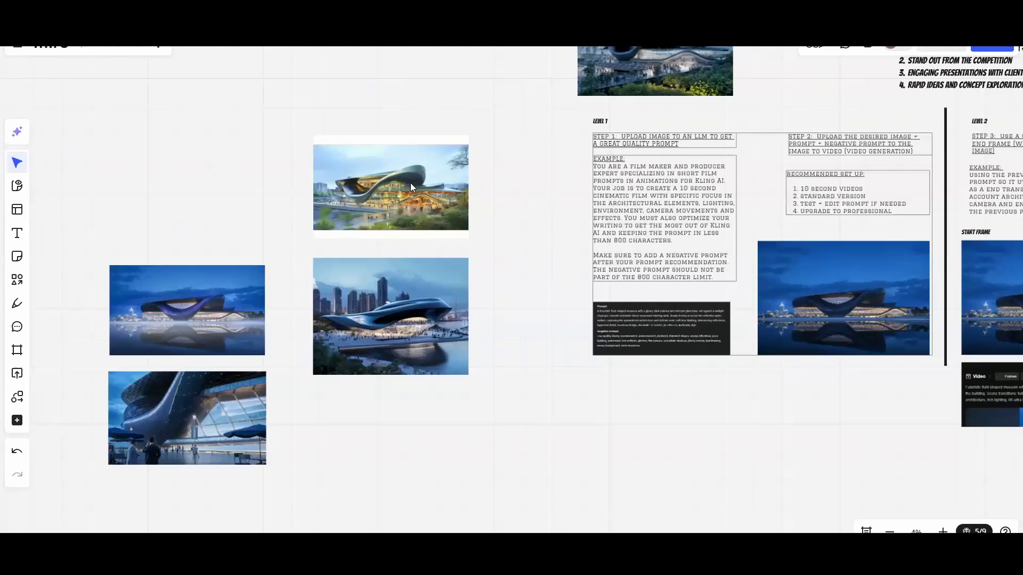
left_click(383, 194)
left_click(383, 194)
scroll(388, 208, "up", 3)
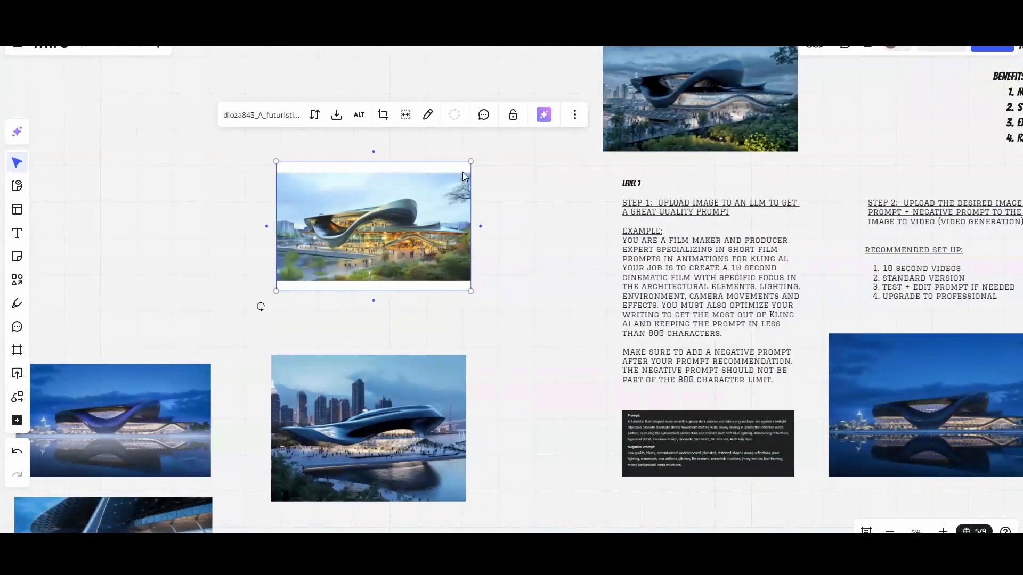
left_click_drag(472, 159, 546, 111)
Move the enlarged image and the top-right building image to the board's top-left
left_click_drag(485, 191, 396, 189)
scroll(723, 168, "up", 3)
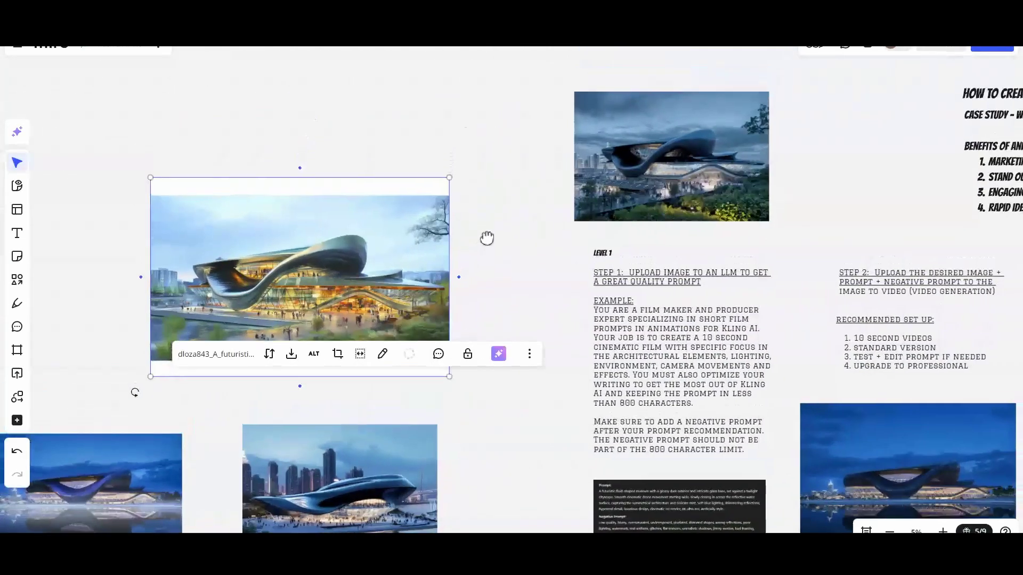
left_click_drag(722, 168, 397, 154)
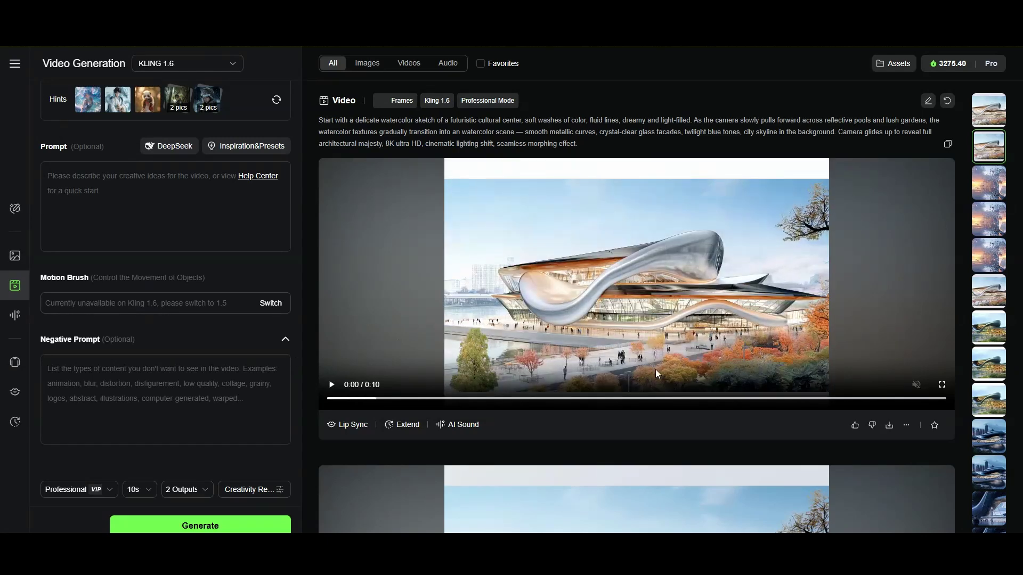
Skip ahead in the 21-second extended clip to its night view near 0:16
scroll(655, 369, "up", 5)
scroll(682, 351, "up", 1)
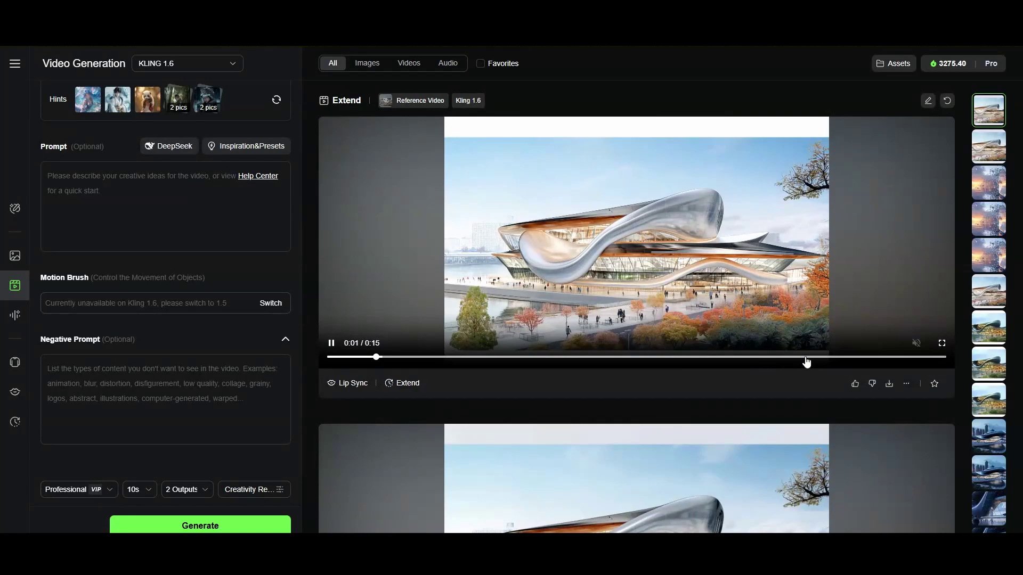
left_click_drag(804, 359, 868, 359)
scroll(823, 390, "down", 10)
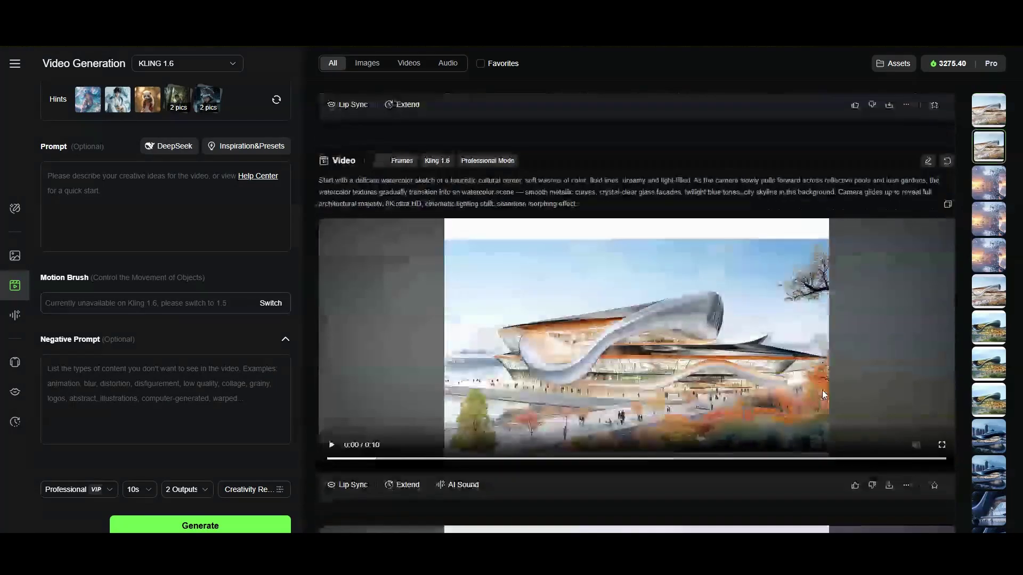
scroll(820, 395, "up", 4)
scroll(773, 331, "up", 4)
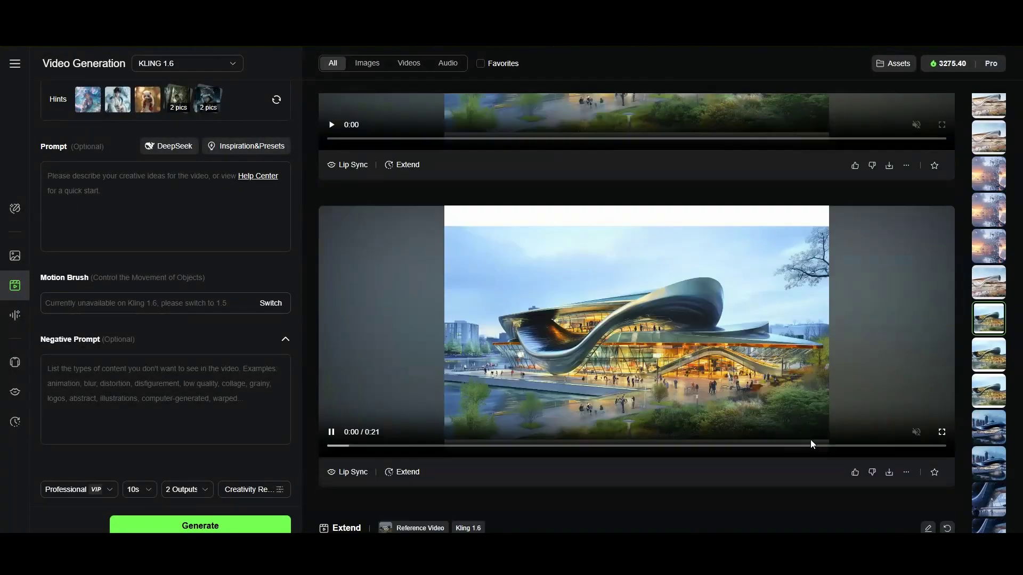
left_click(814, 446)
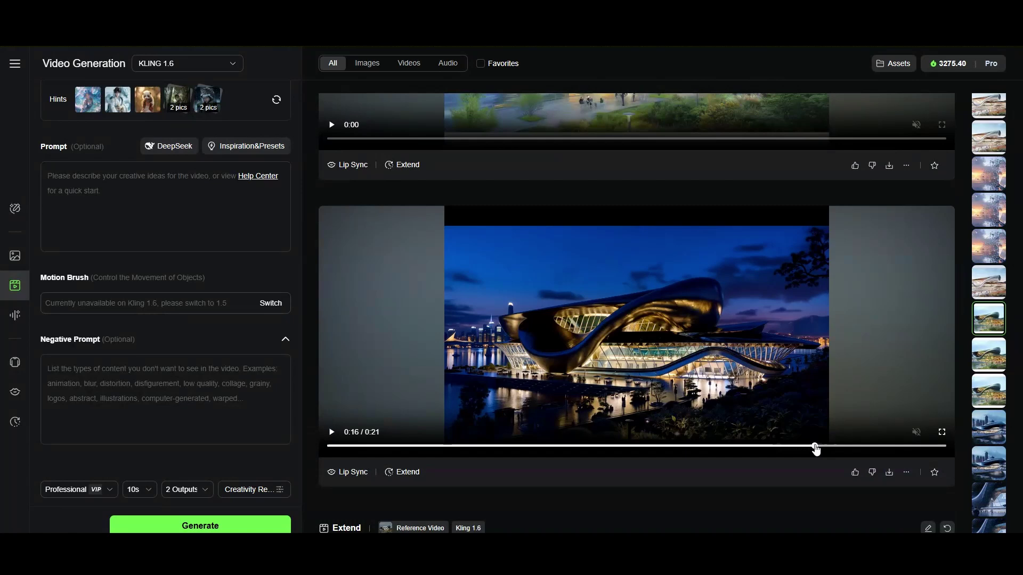
Rewind the clip to its daytime opening and return to the video generation page
left_click_drag(816, 447, 370, 447)
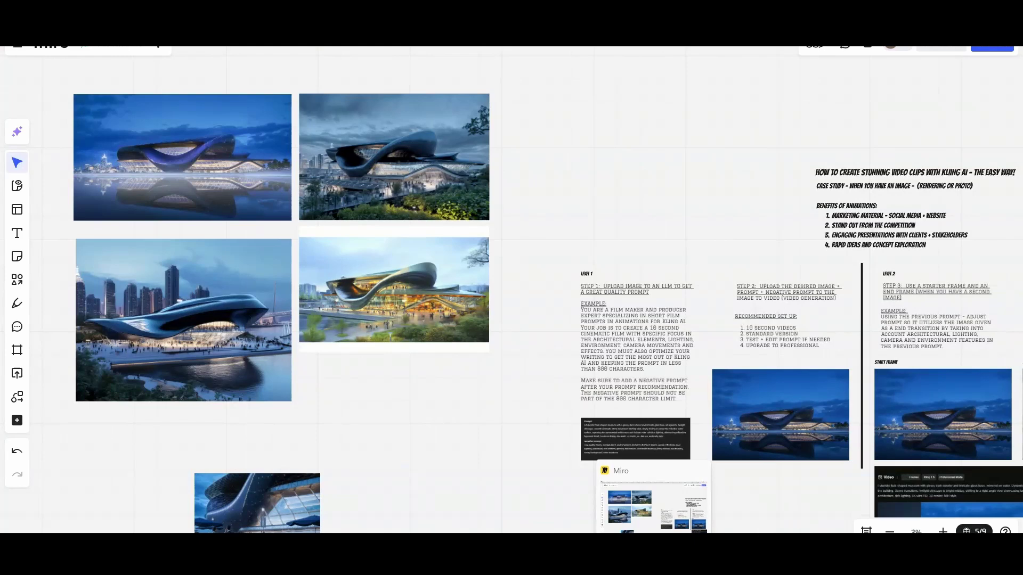
left_click(687, 506)
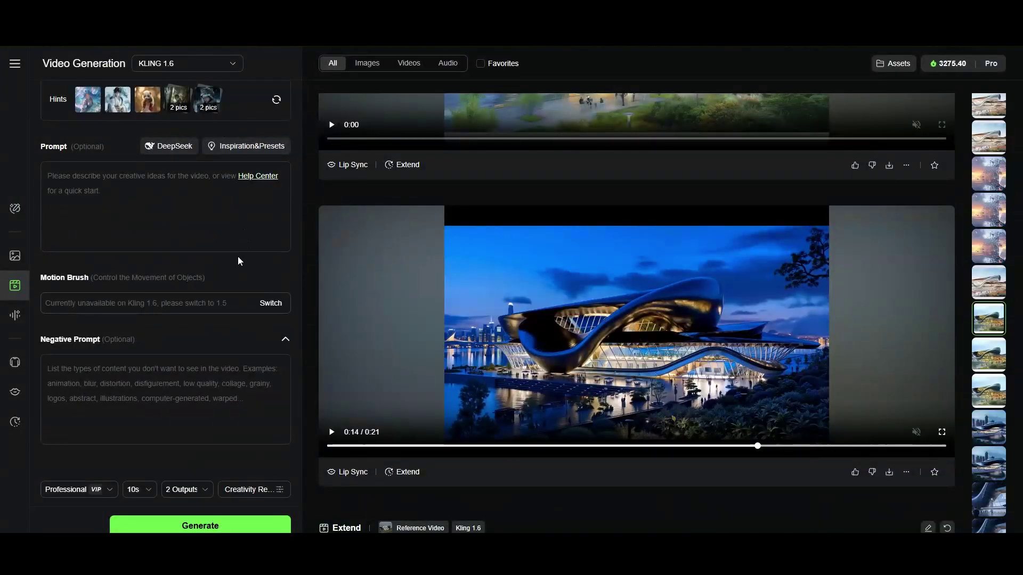
scroll(234, 258, "up", 3)
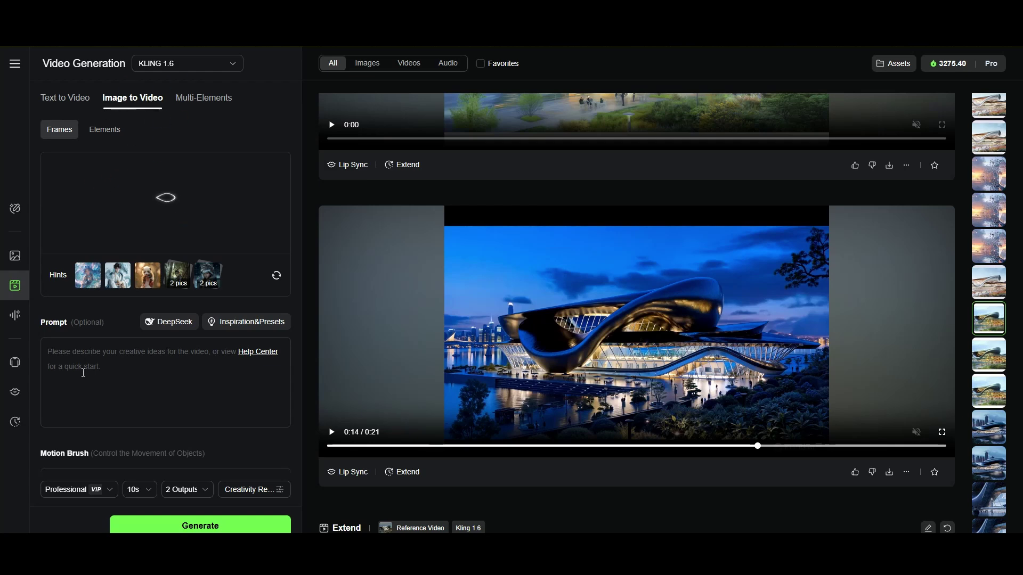
Drop the second museum image into the End frame slot after the start frame
scroll(219, 294, "down", 1)
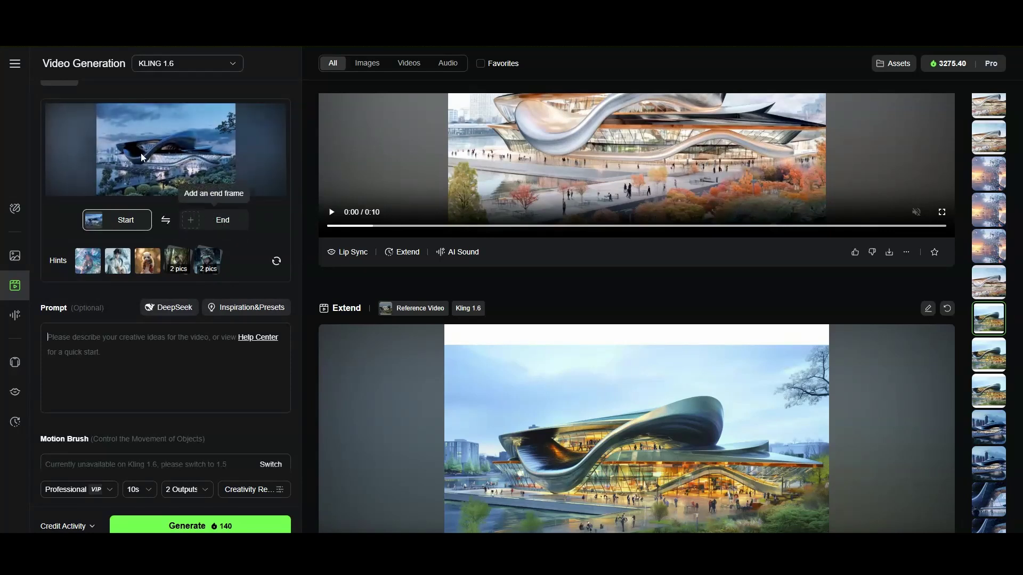
scroll(133, 175, "up", 1)
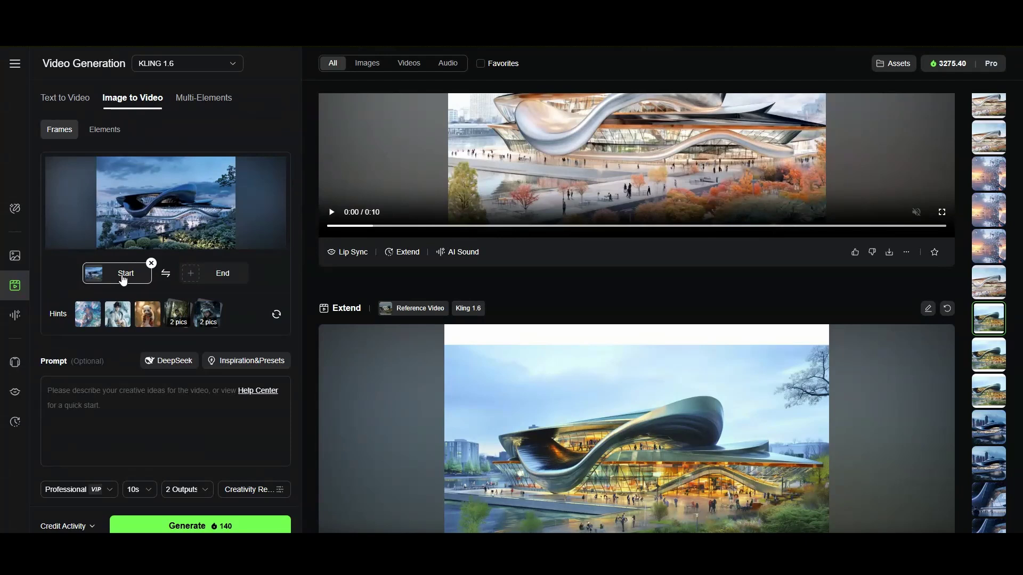
left_click(222, 275)
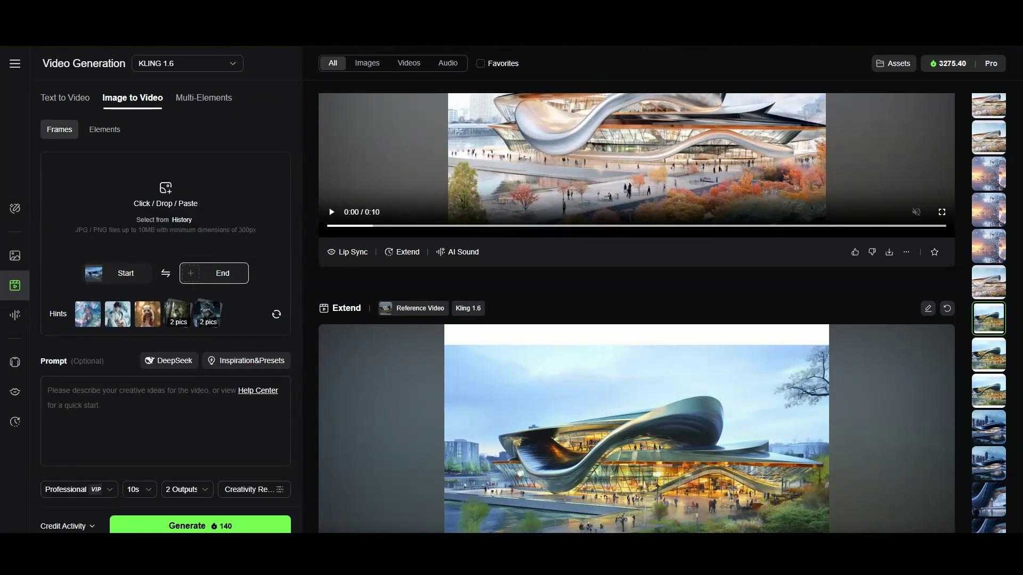
left_click_drag(265, 269, 196, 273)
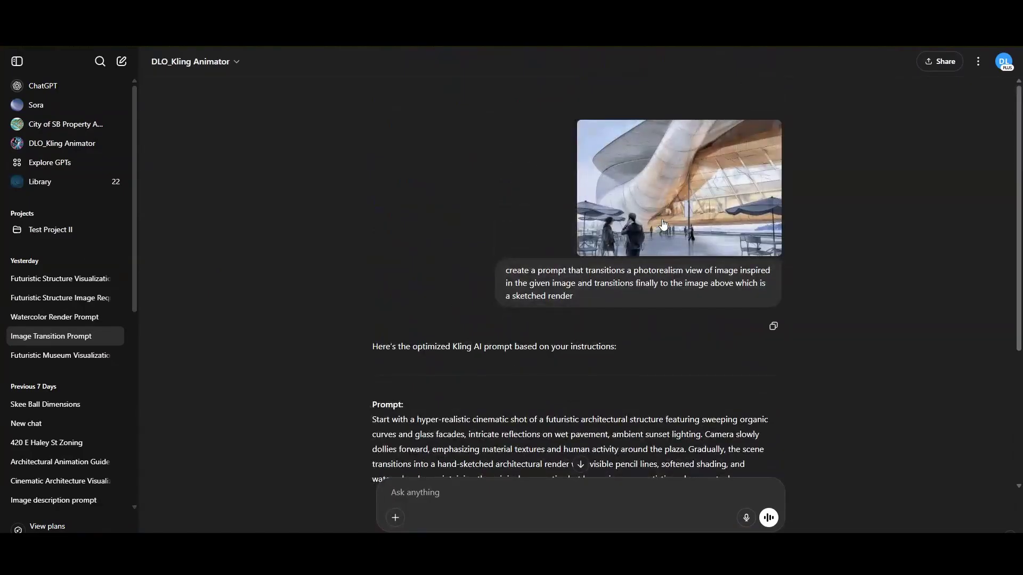
Select the photoreal-to-sketch Prompt and Negative Prompt text in the ChatGPT conversation
scroll(585, 215, "down", 2)
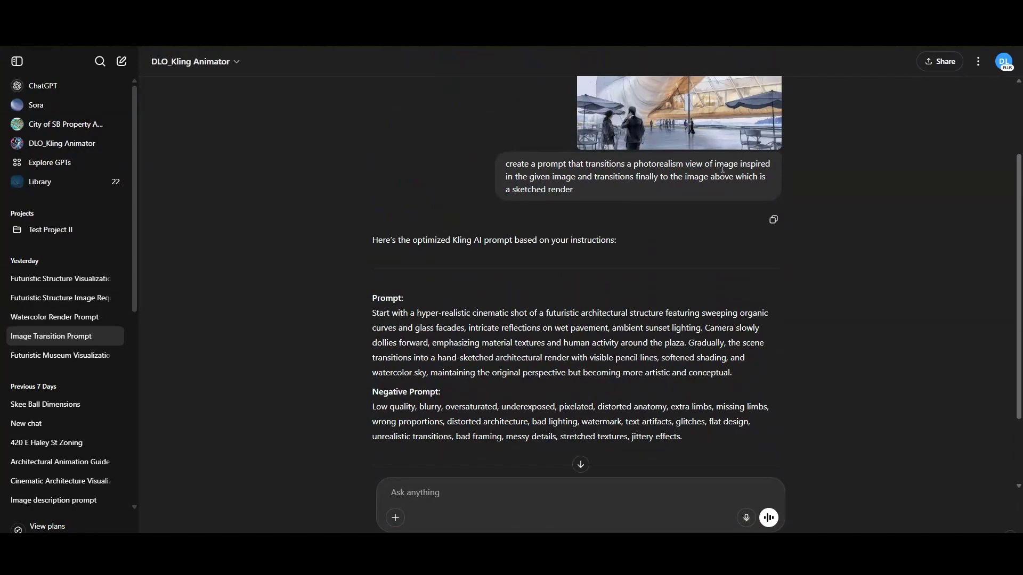
scroll(607, 195, "down", 2)
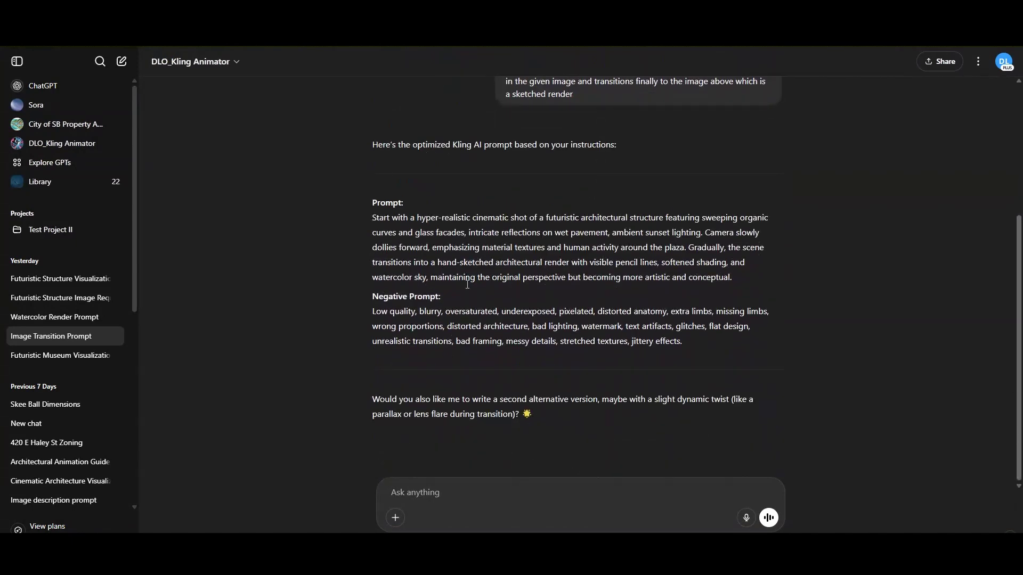
left_click_drag(687, 343, 369, 219)
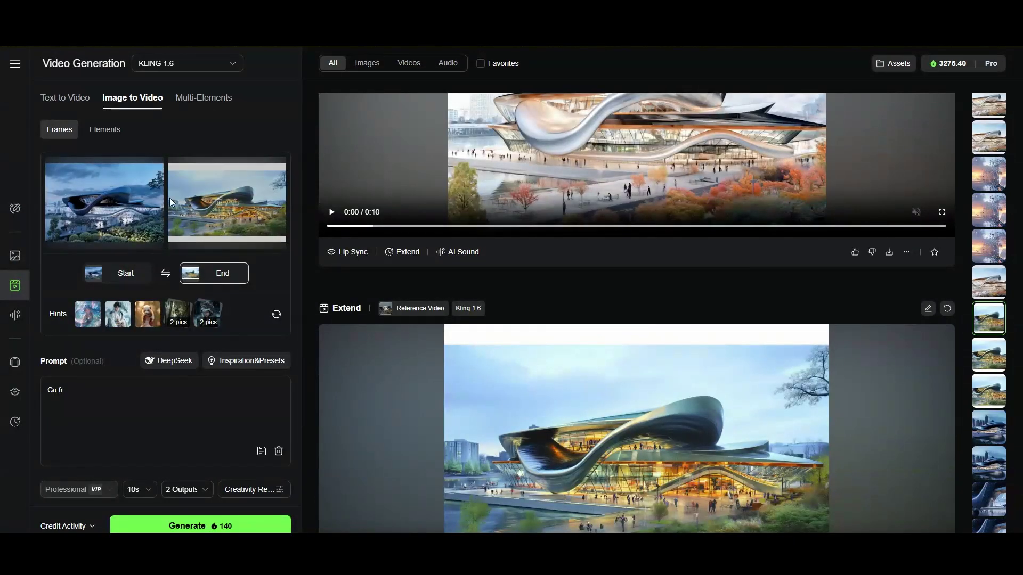
Replace the Kling prompt text with the pasted ChatGPT transition prompt
left_click_drag(65, 390, 15, 393)
type("Start with a hyper-realistic cinematic shot of a futuristic architectural structure featuring sweeping organic curves and glass facades, intricate reflections on wet pavement, ambient sunset lighting. Camera slowly dollies forward, emphasizing material textures and human activity around the plaza. Gradually, the scene transitions into a hand-sketched architectural render with visible pencil lines, softened shading, and watercolor sky, maintaining original perspective but becoming more artistic and conceptual.Negative Prompt: Low quality, blurry, oversaturated, underexposed, pixelated, distorted anatomy, extra limbs, missing limbs, wrong proportions, distorted architecture, bad lighting, watermark, text artifacts, glitches, flat design, unrealistic transitions, bad framing, messy details, stretched textures, jittery effects.")
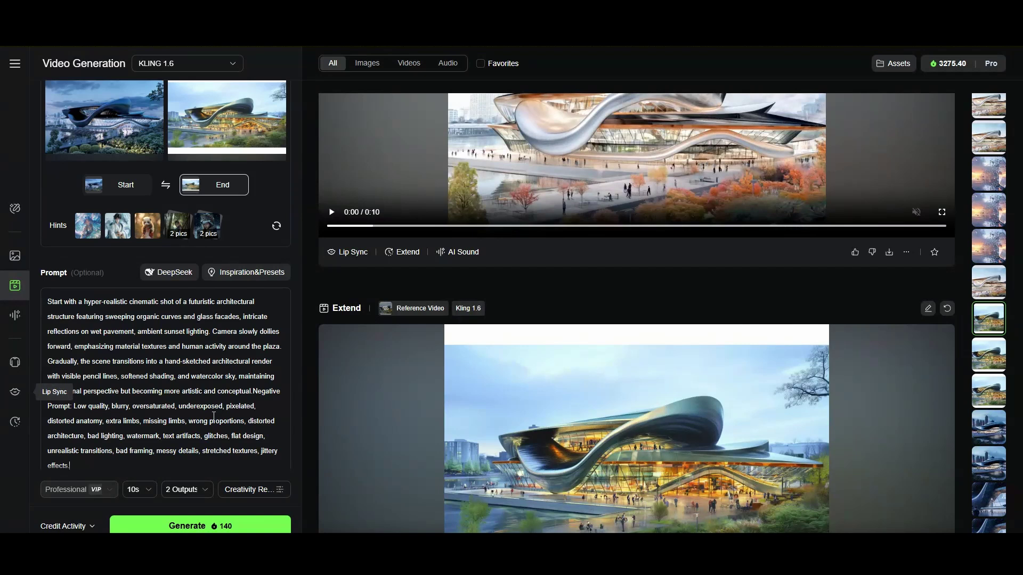
scroll(229, 396, "down", 1)
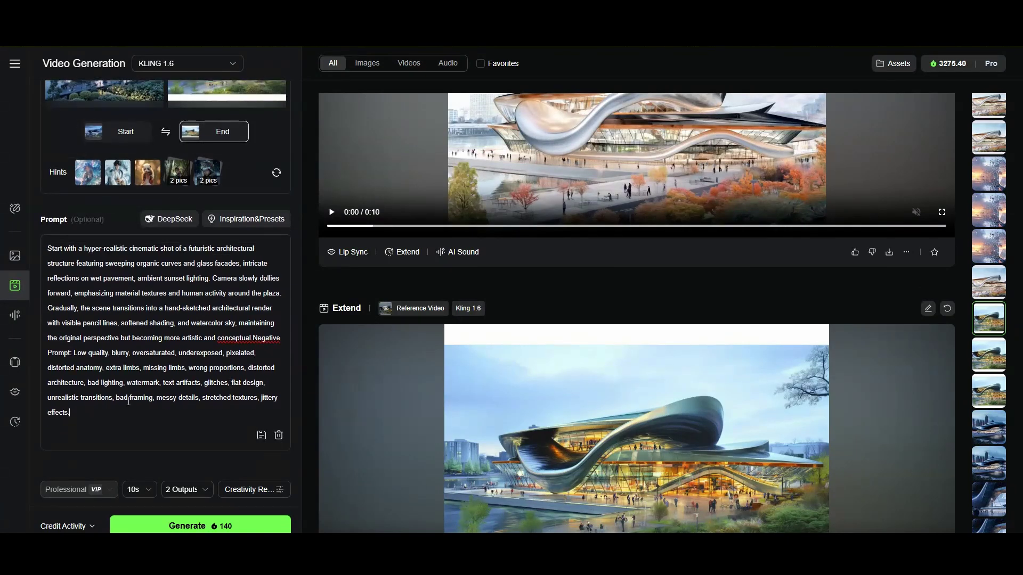
left_click_drag(128, 399, 232, 384)
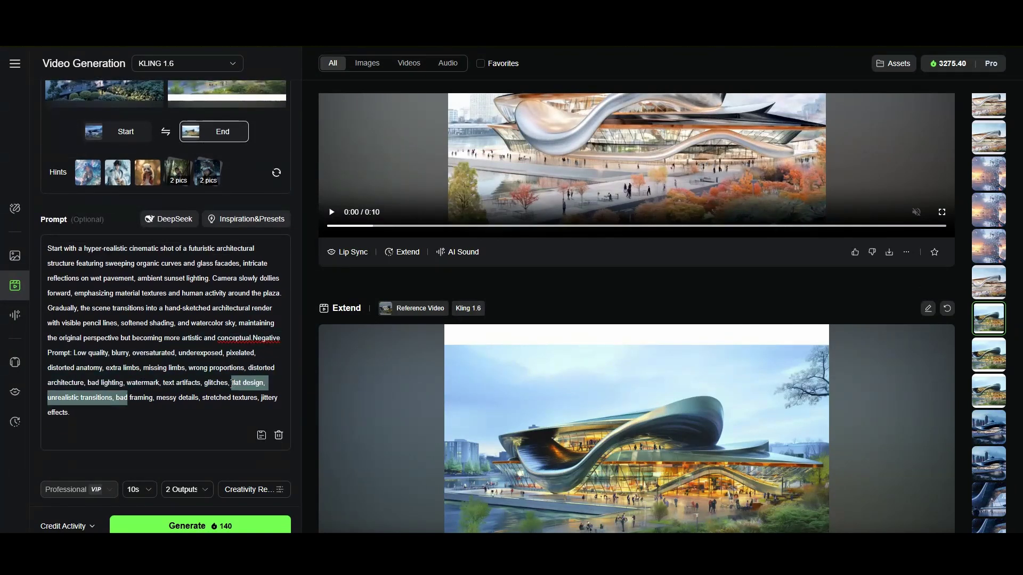
left_click(152, 415)
Move the negative-prompt text into the Negative Prompt field and delete it from the main prompt
left_click_drag(92, 414, 74, 353)
key("ctrl+c")
scroll(145, 441, "down", 4)
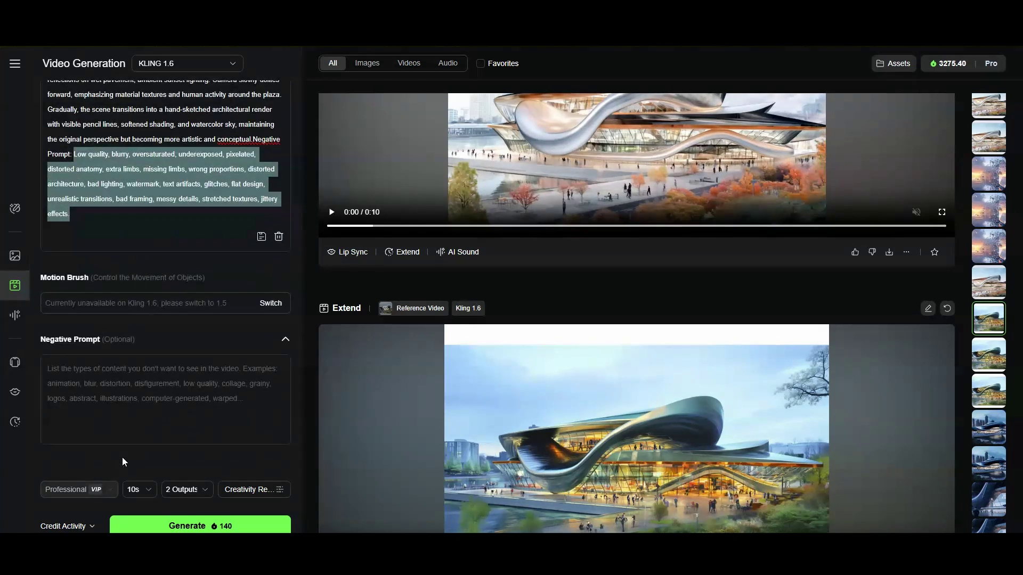
left_click(126, 377)
key("ctrl+v")
left_click_drag(144, 220, 56, 156)
key("BackSpace")
key("BackSpace")
key("BackSpace")
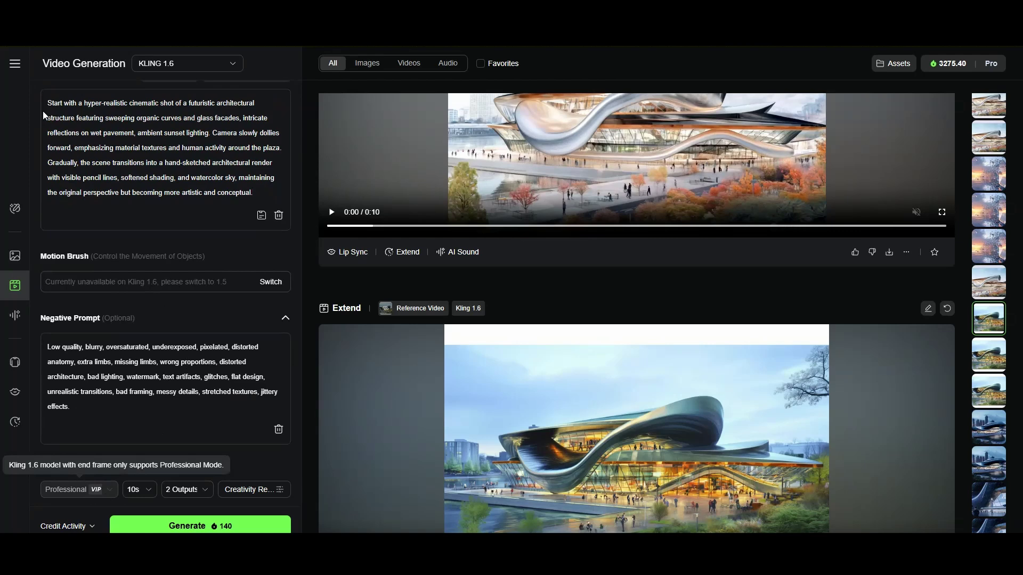
Set duration to 5s and 1 Output, then generate the start-to-end frame video
scroll(157, 136, "up", 5)
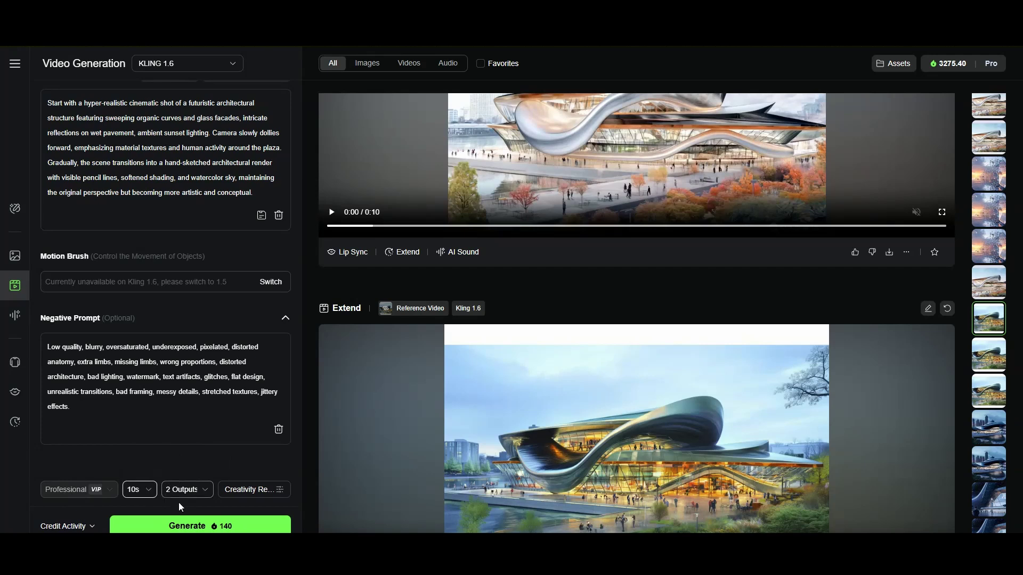
mouse_move(144, 499)
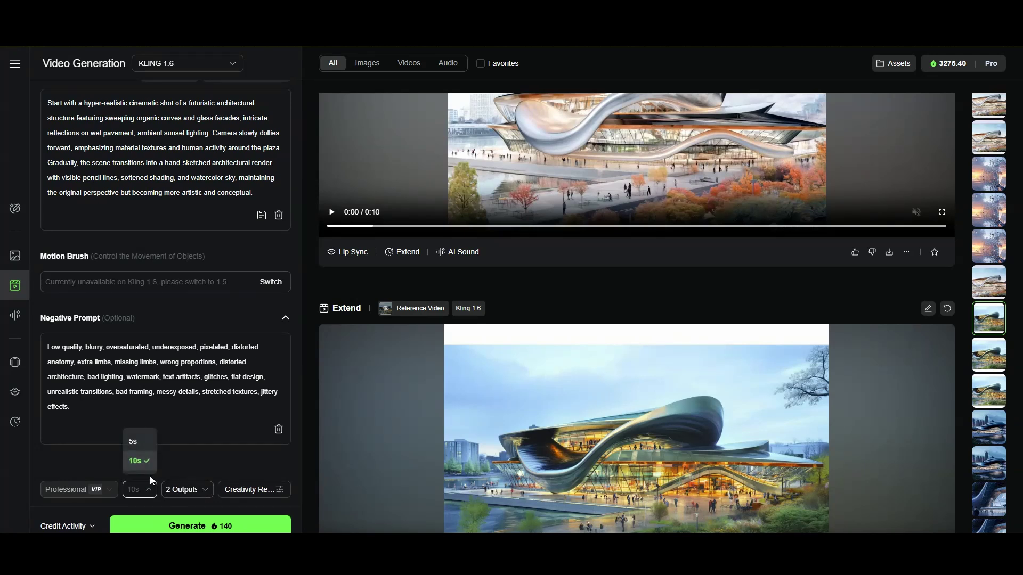
left_click(136, 443)
mouse_move(186, 490)
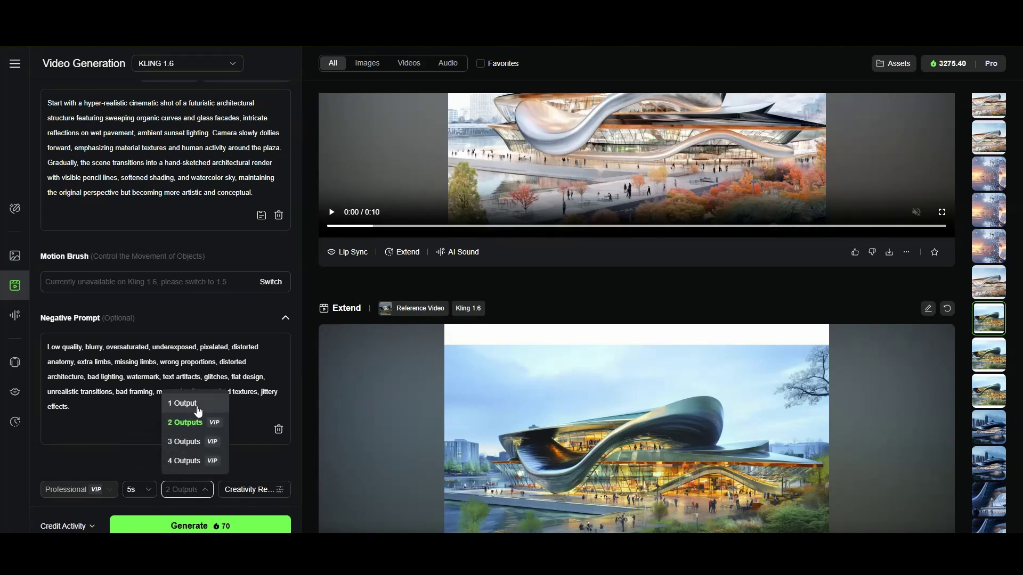
left_click(181, 404)
left_click(214, 525)
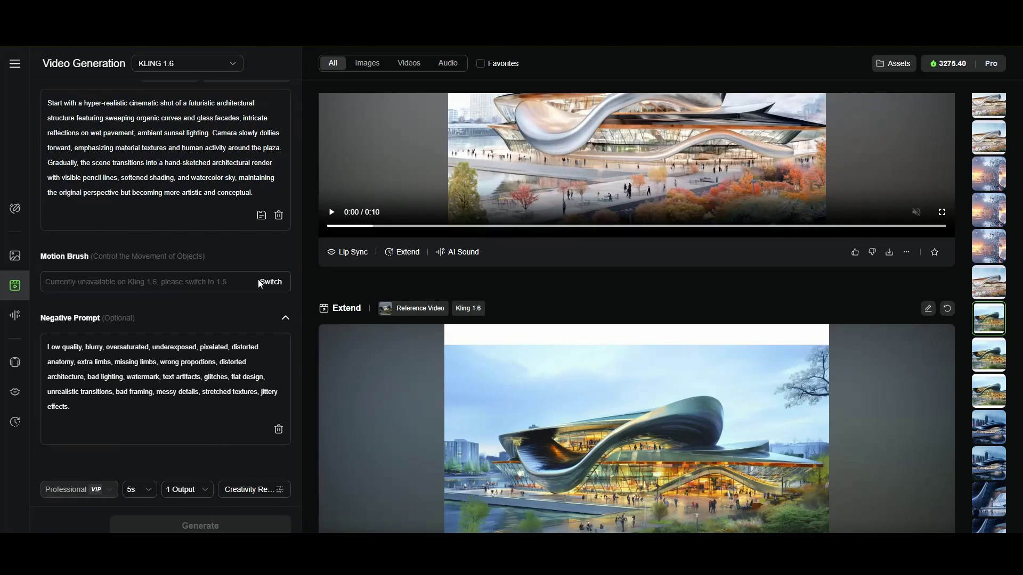
scroll(433, 284, "up", 5)
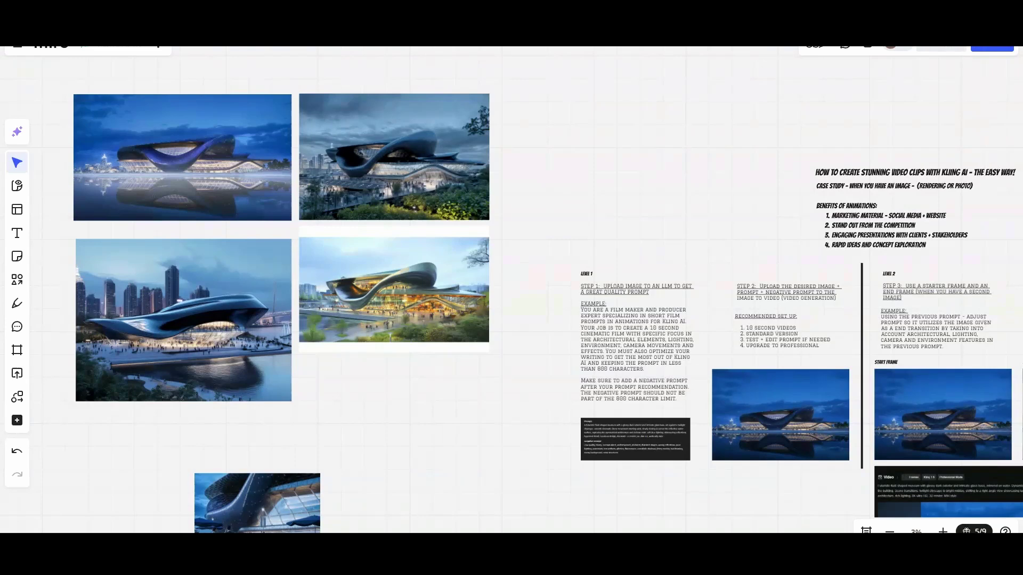
Pan and zoom the Miro board to the Level 2 start/end-frame and Bonus extend-video steps
scroll(622, 291, "down", 3)
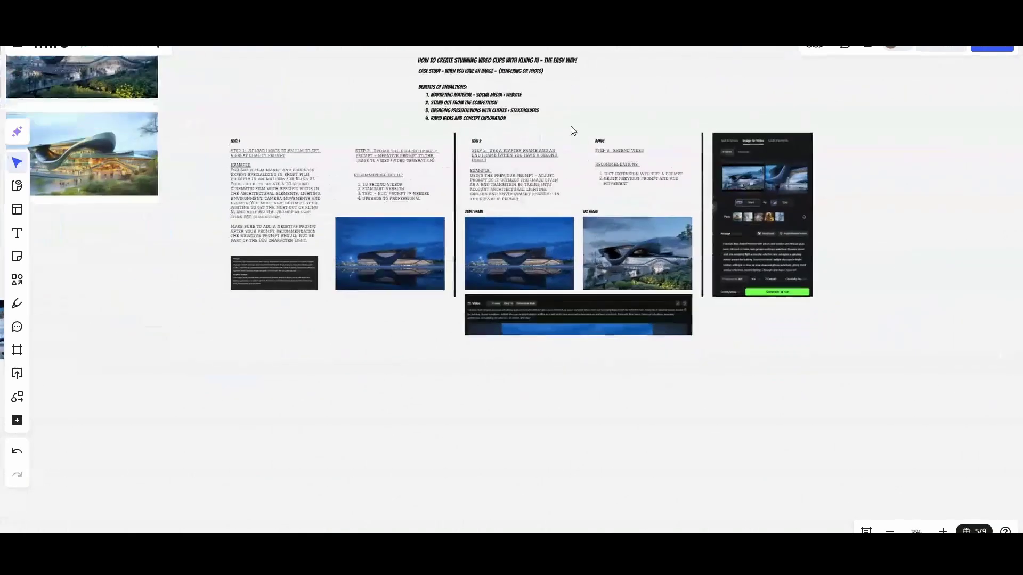
scroll(469, 198, "up", 5)
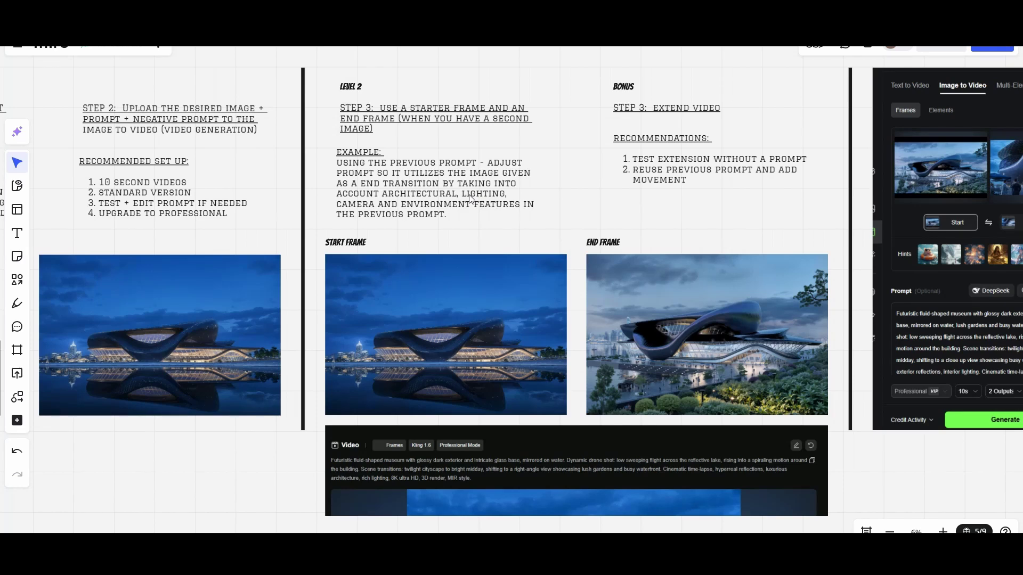
scroll(419, 155, "down", 1)
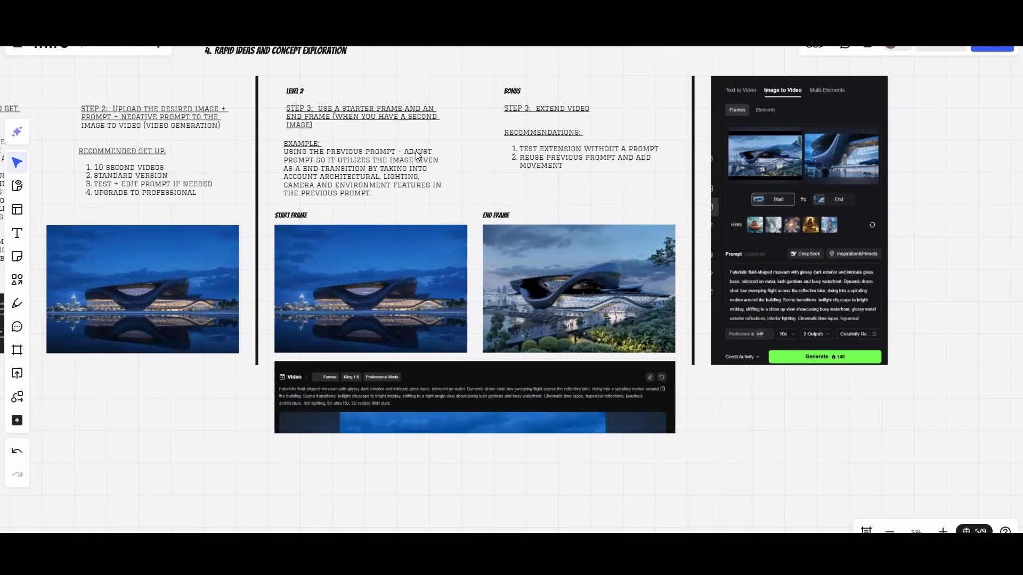
scroll(256, 149, "down", 1)
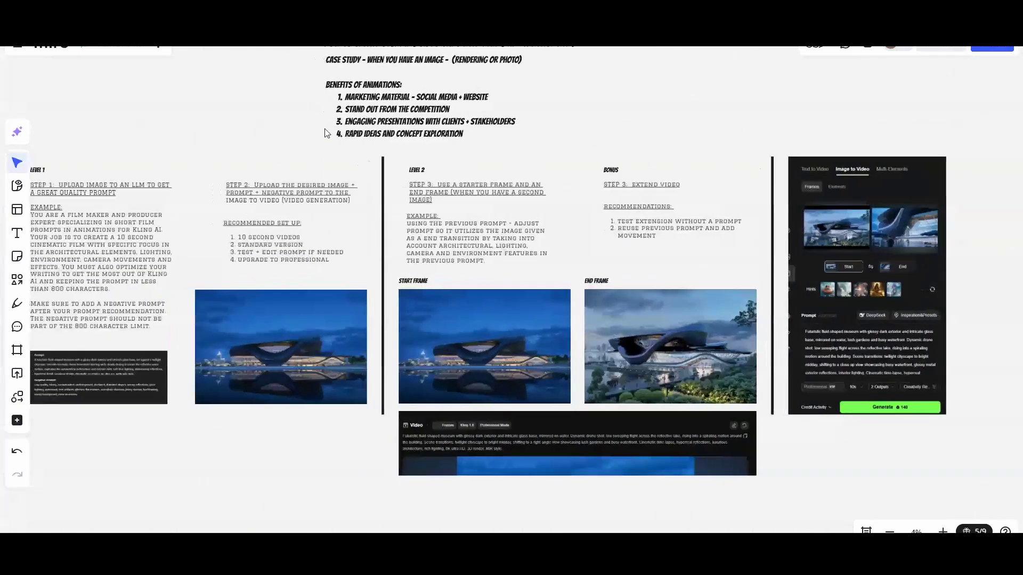
scroll(327, 133, "left", 1)
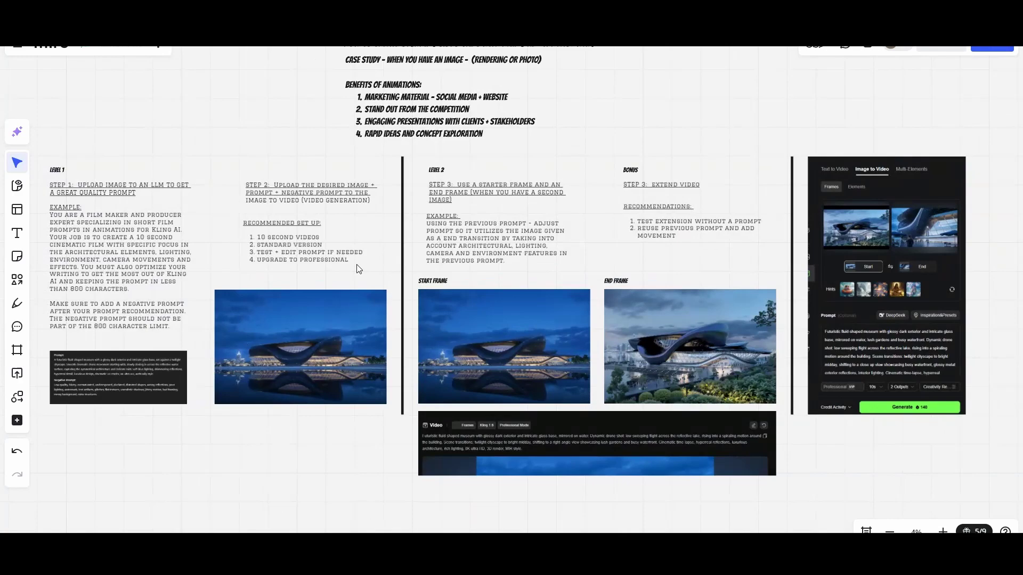
scroll(357, 285, "down", 2)
scroll(405, 309, "up", 4)
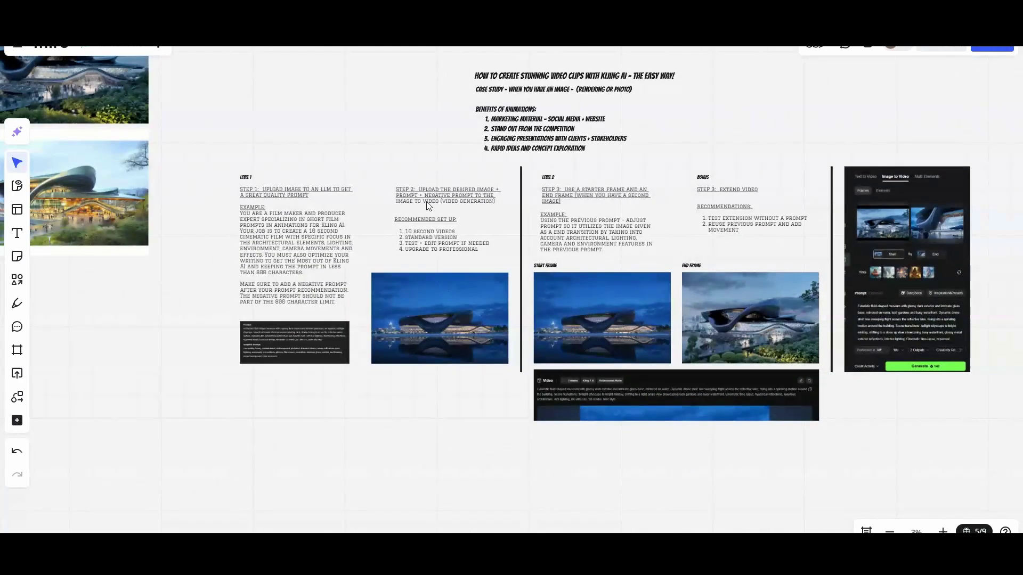
scroll(470, 331, "down", 3)
scroll(399, 297, "up", 2)
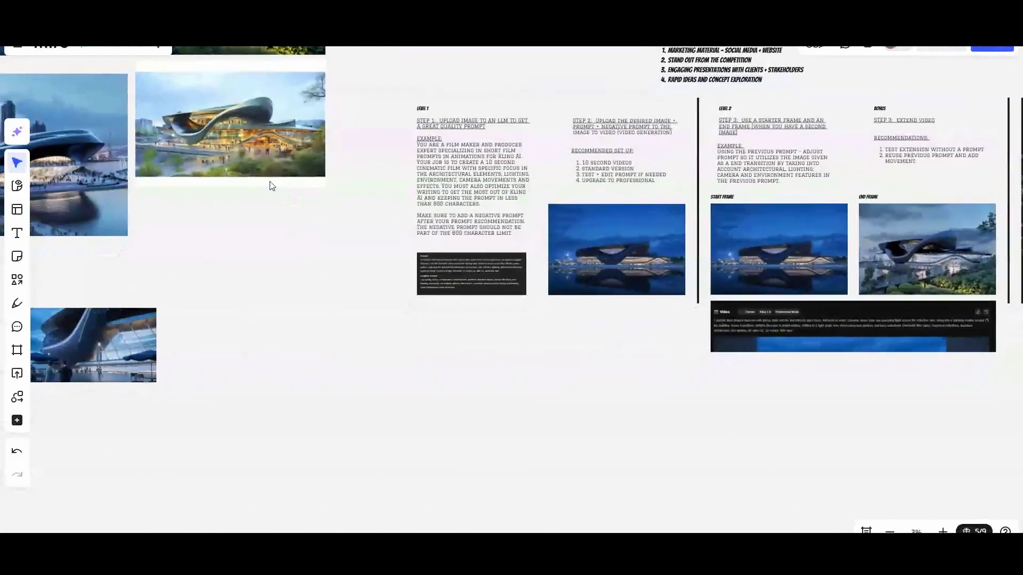
scroll(292, 381, "left", 5)
scroll(417, 315, "down", 1)
scroll(417, 316, "right", 5)
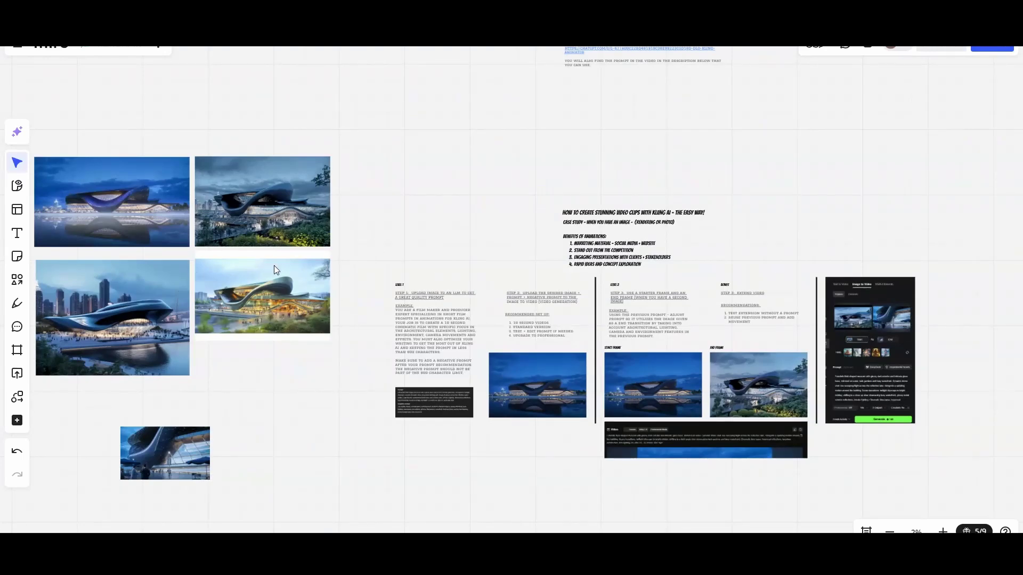
scroll(373, 272, "right", 5)
scroll(373, 272, "down", 2)
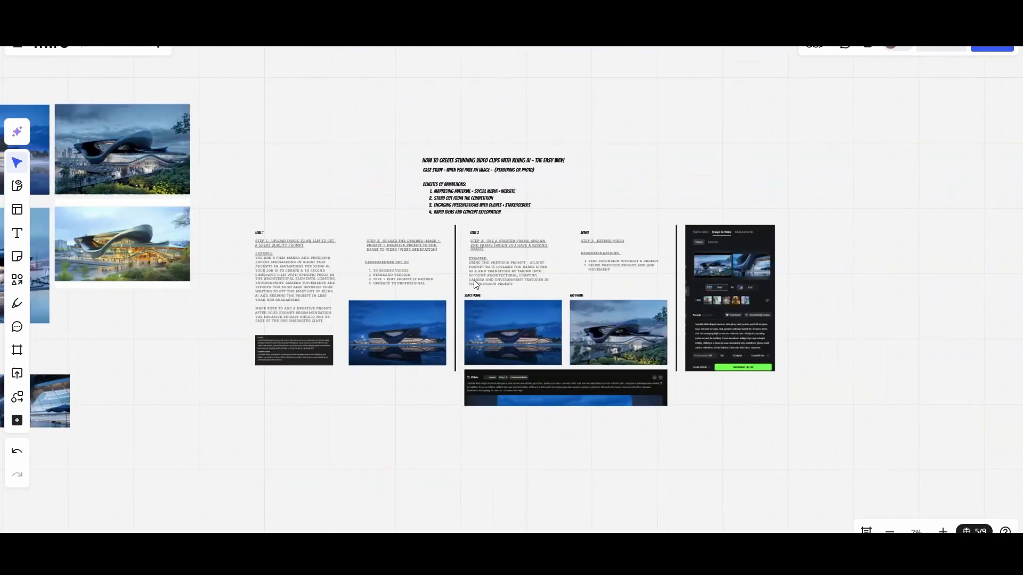
scroll(395, 280, "up", 5)
scroll(241, 247, "left", 5)
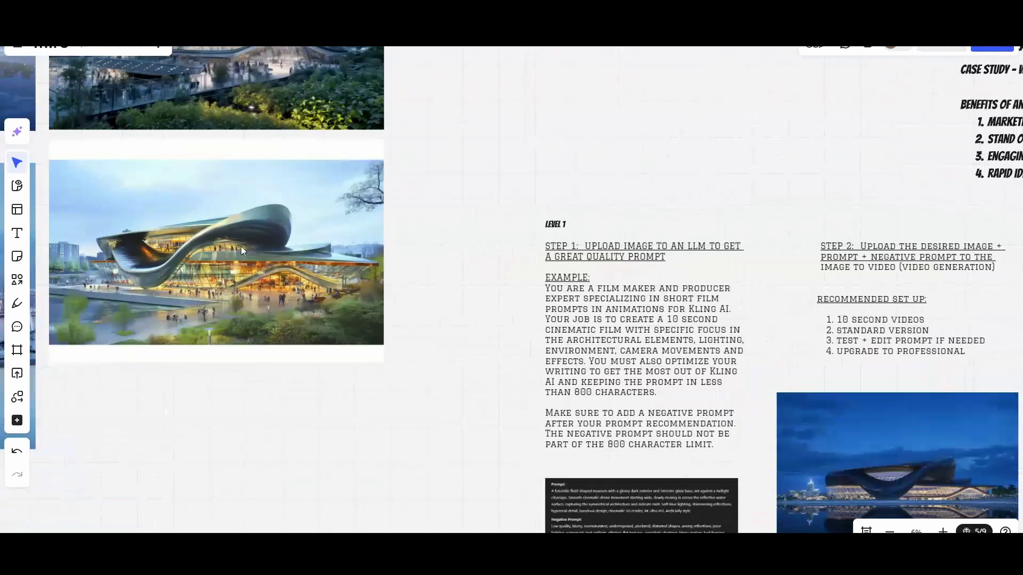
scroll(352, 241, "left", 1)
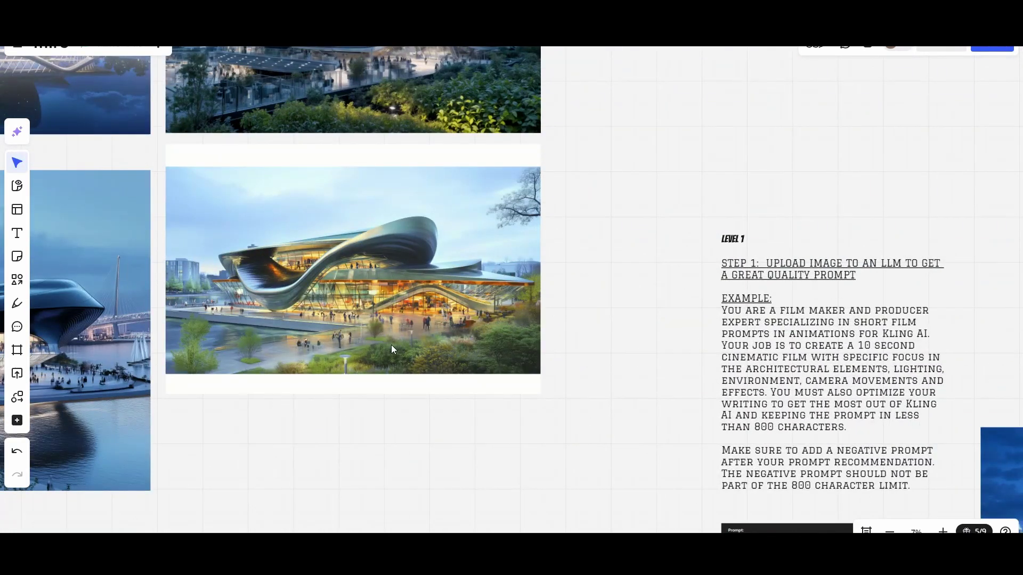
scroll(391, 348, "down", 3)
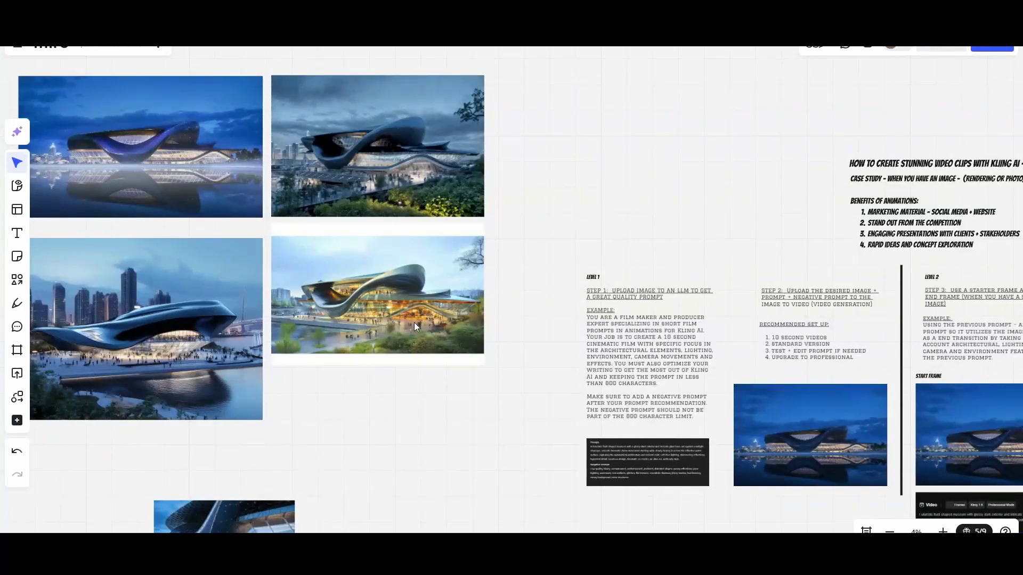
scroll(421, 317, "down", 2)
left_click_drag(605, 272, 401, 268)
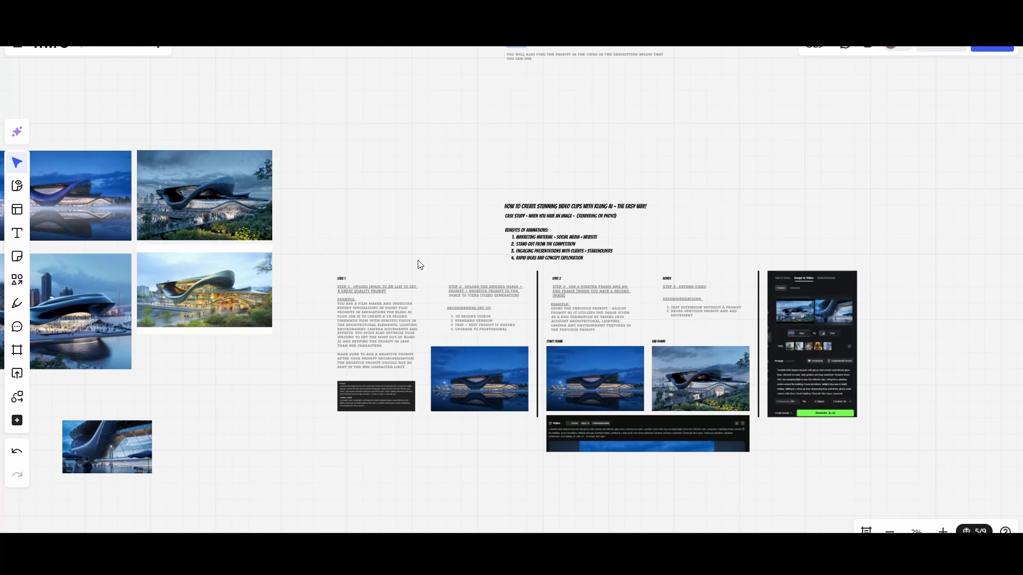
left_click_drag(418, 263, 270, 283)
scroll(401, 306, "up", 2)
left_click_drag(401, 318, 345, 287)
scroll(352, 303, "up", 1)
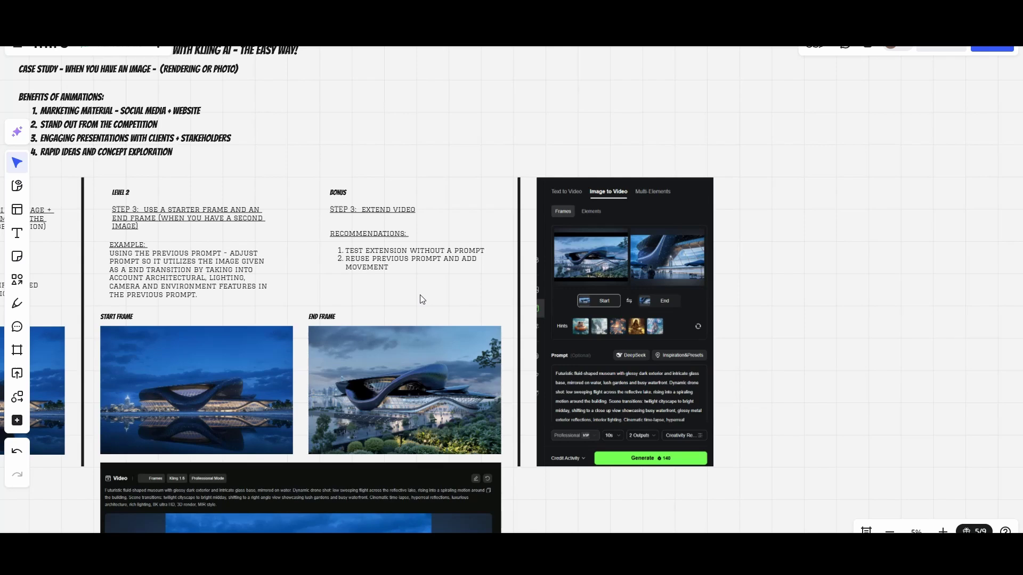
scroll(422, 300, "down", 4)
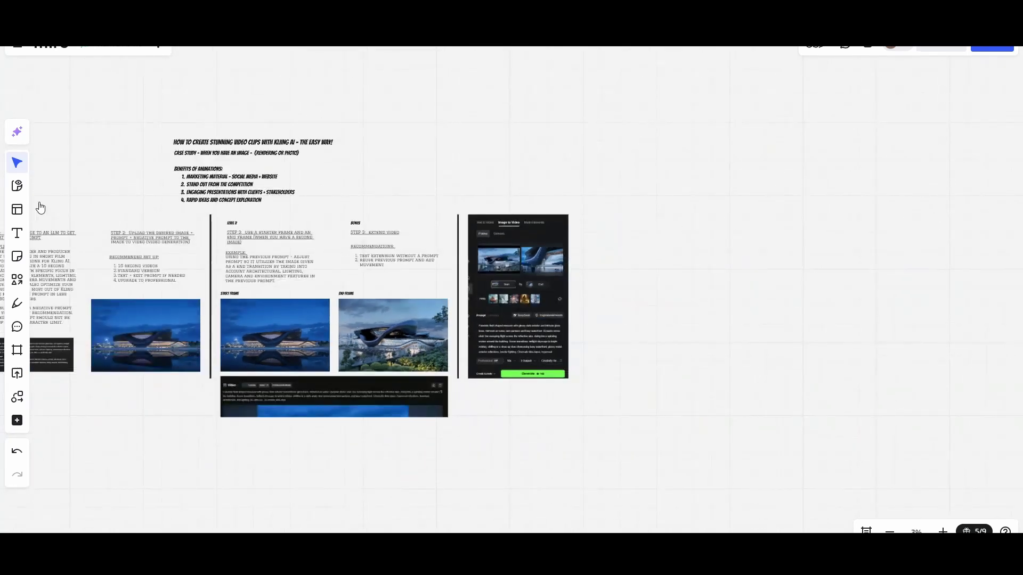
scroll(298, 281, "up", 1)
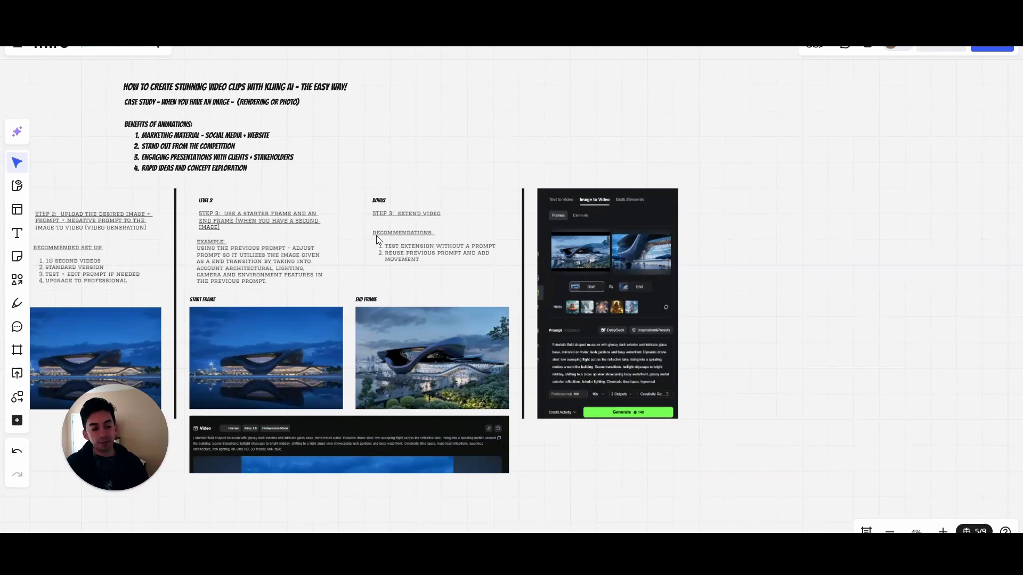
scroll(437, 213, "up", 3)
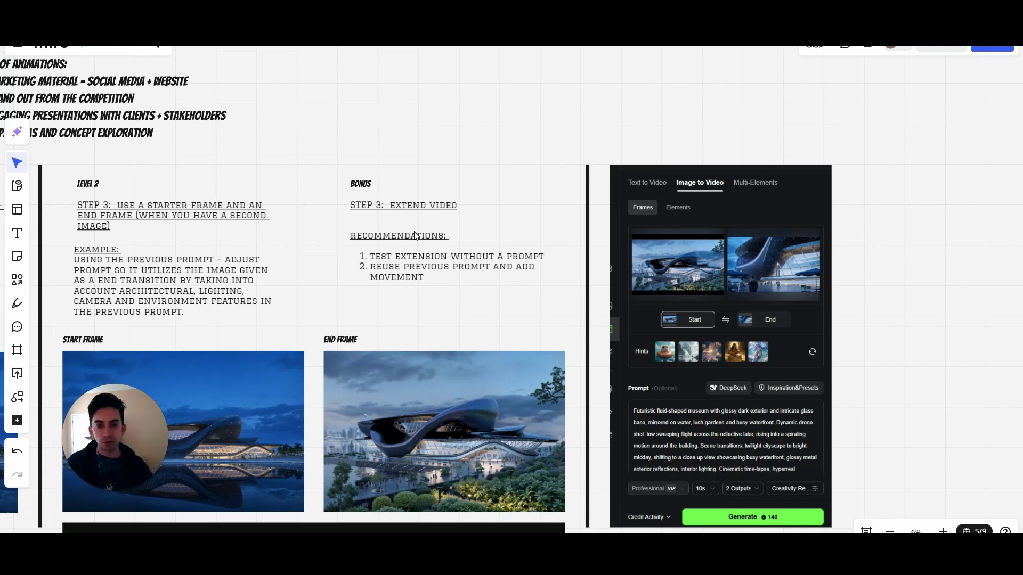
left_click(425, 167)
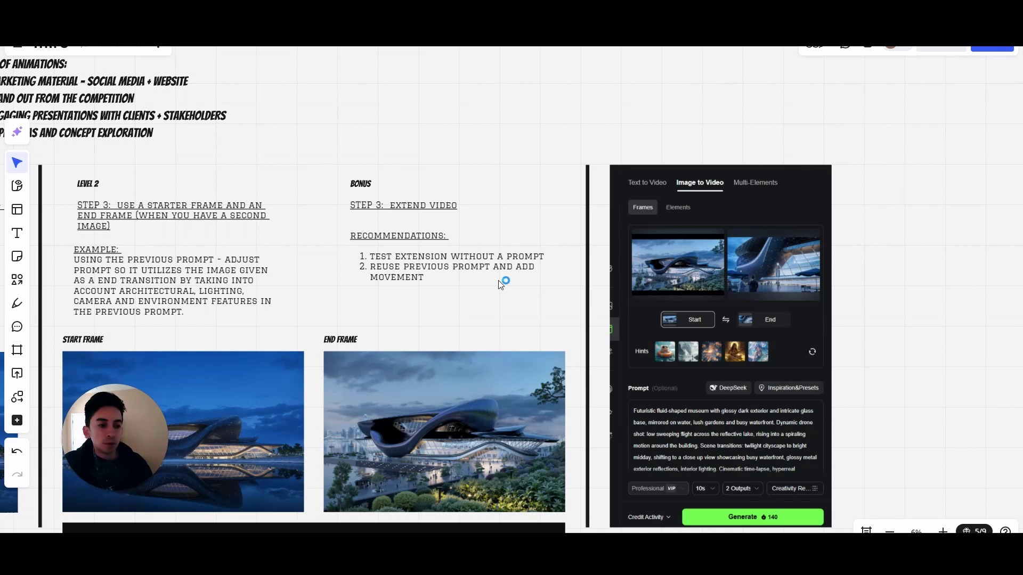
left_click_drag(461, 253, 342, 206)
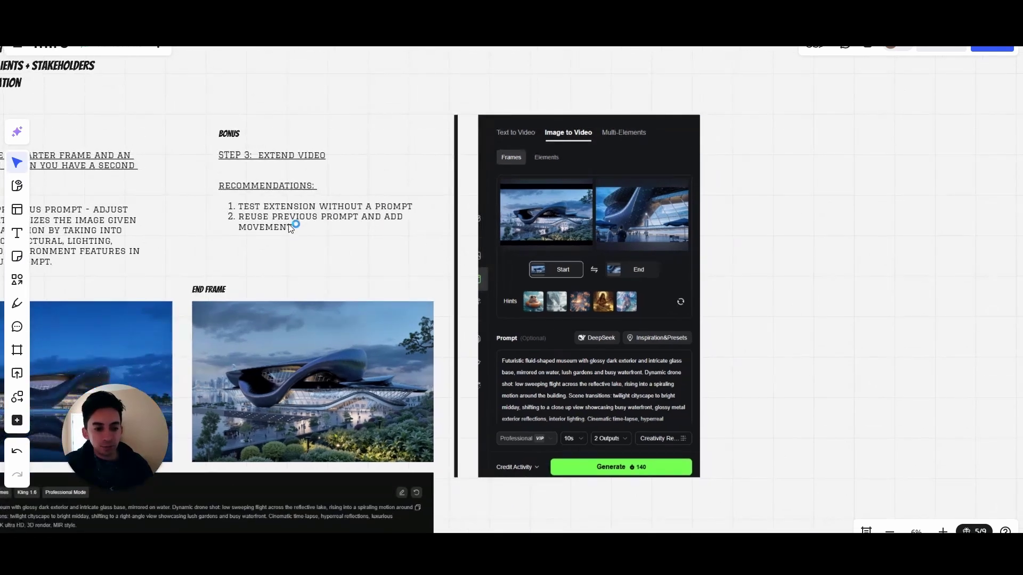
Return to the Kling AI window and maximize it
key("alt+Tab")
left_click(605, 81)
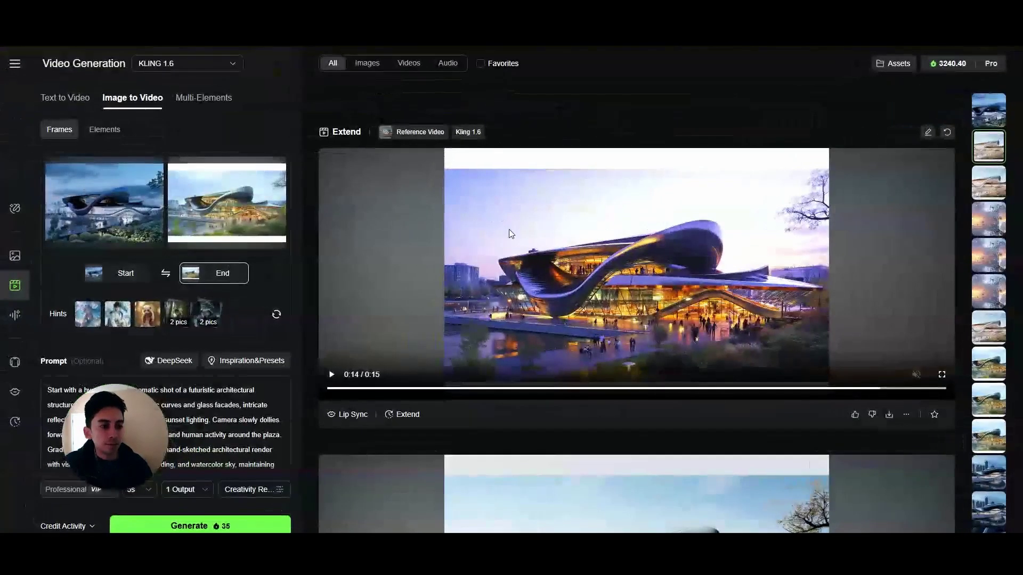
scroll(509, 229, "up", 5)
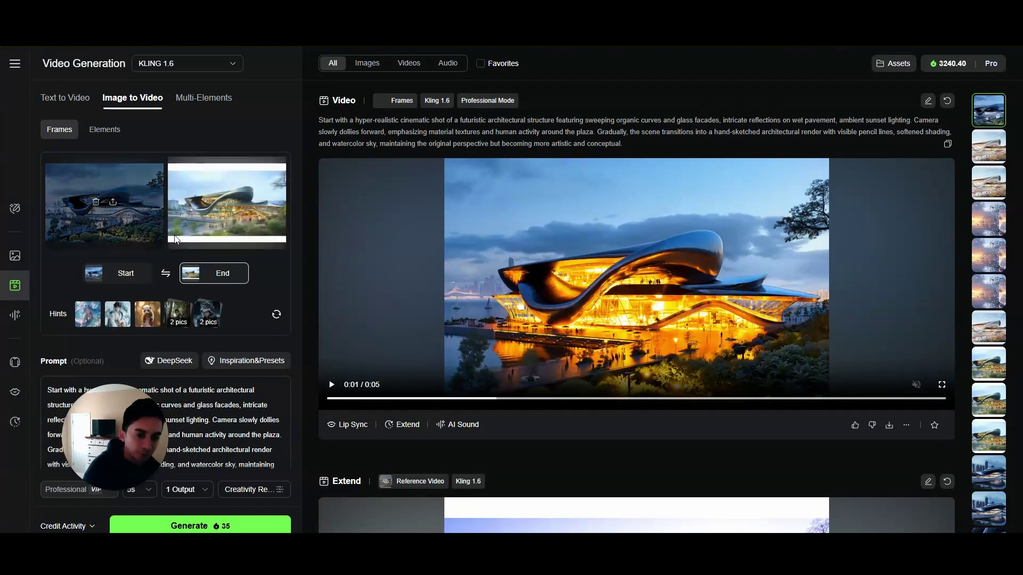
Play and pause the generated start-to-end building video, then open Extend for it
left_click(578, 355)
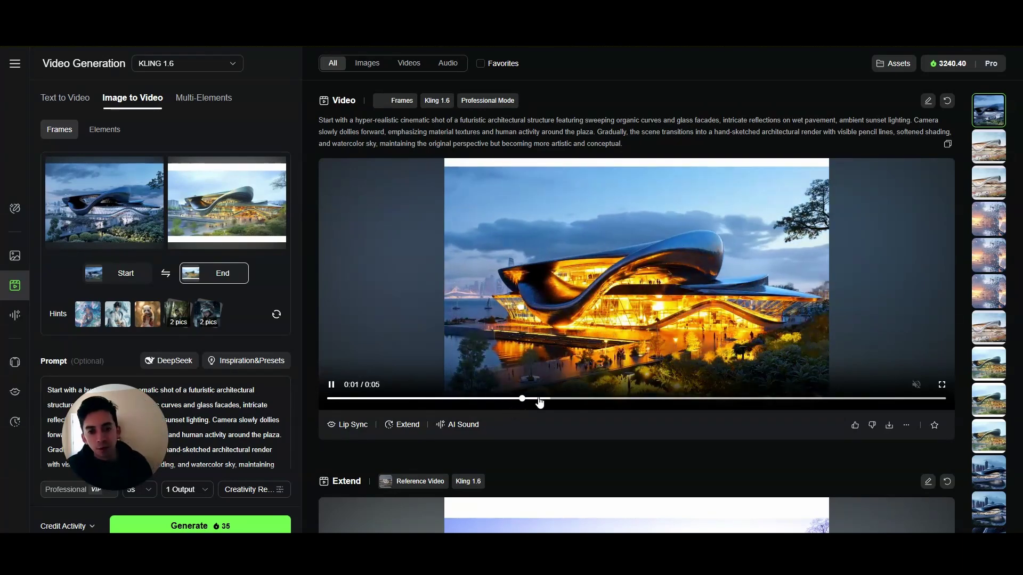
left_click(506, 393)
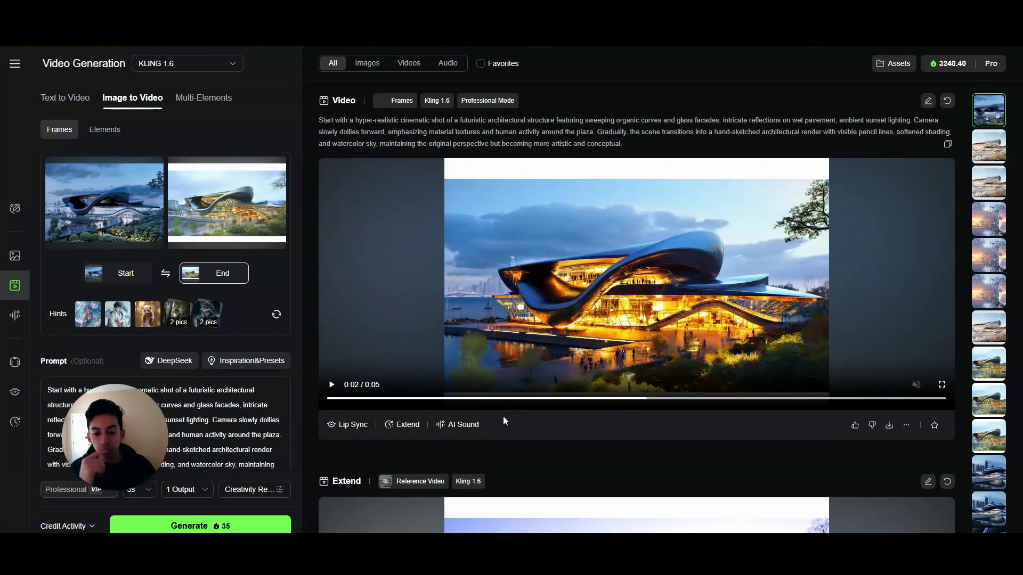
left_click(588, 229)
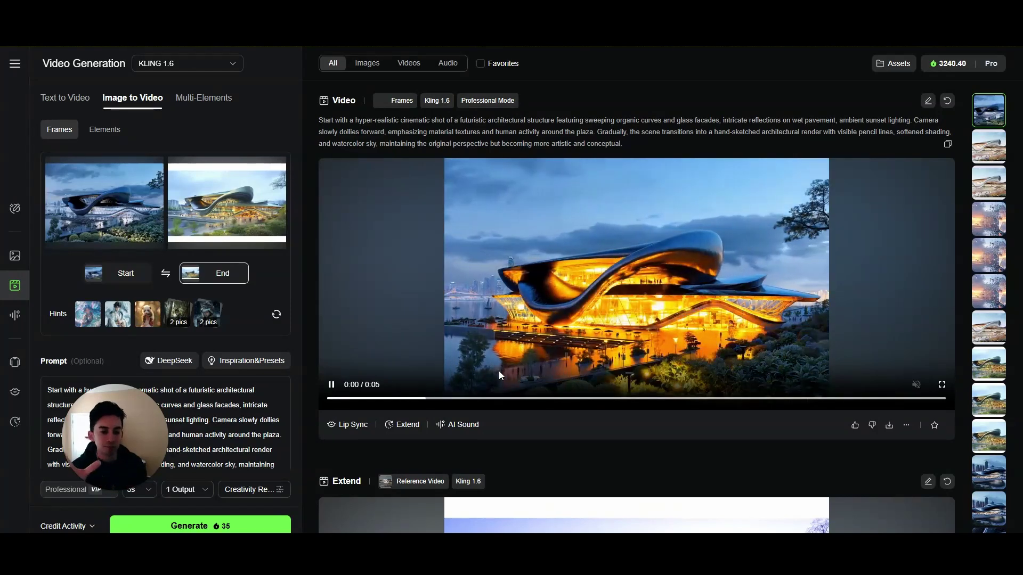
left_click(736, 261)
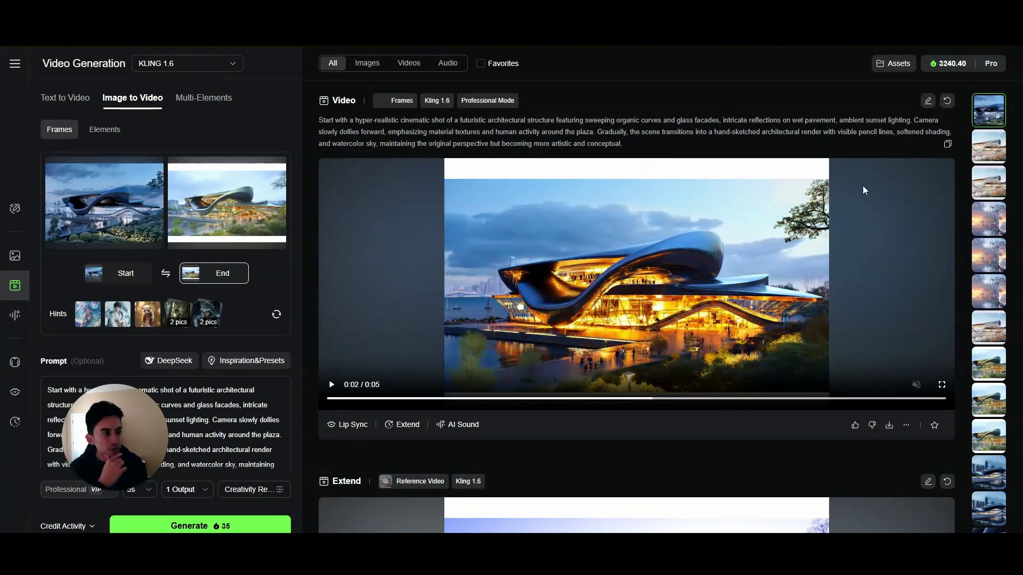
left_click(401, 426)
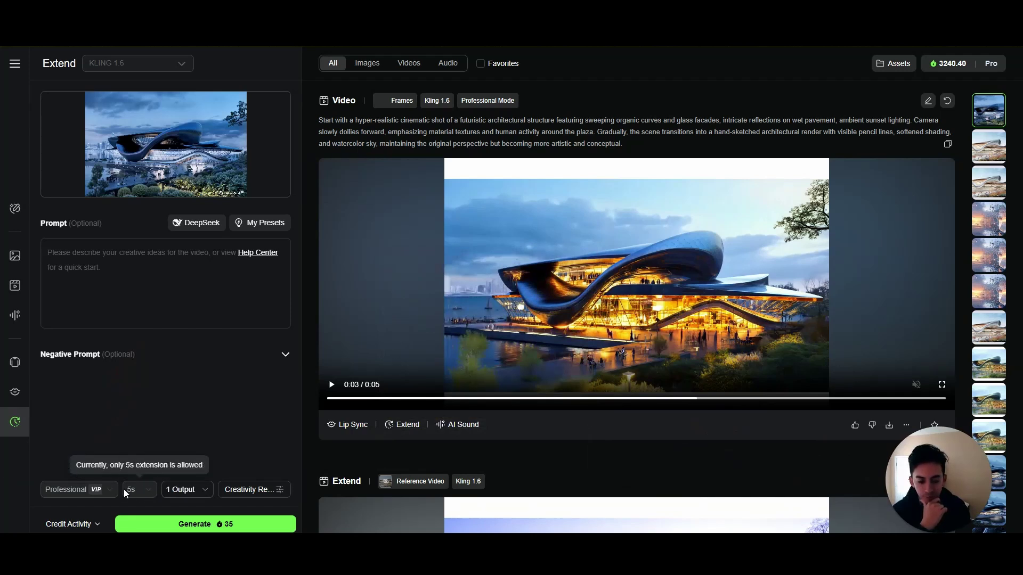
Set the extension to 2 Outputs, paste the original prompt, then clear the prompt box
left_click(208, 491)
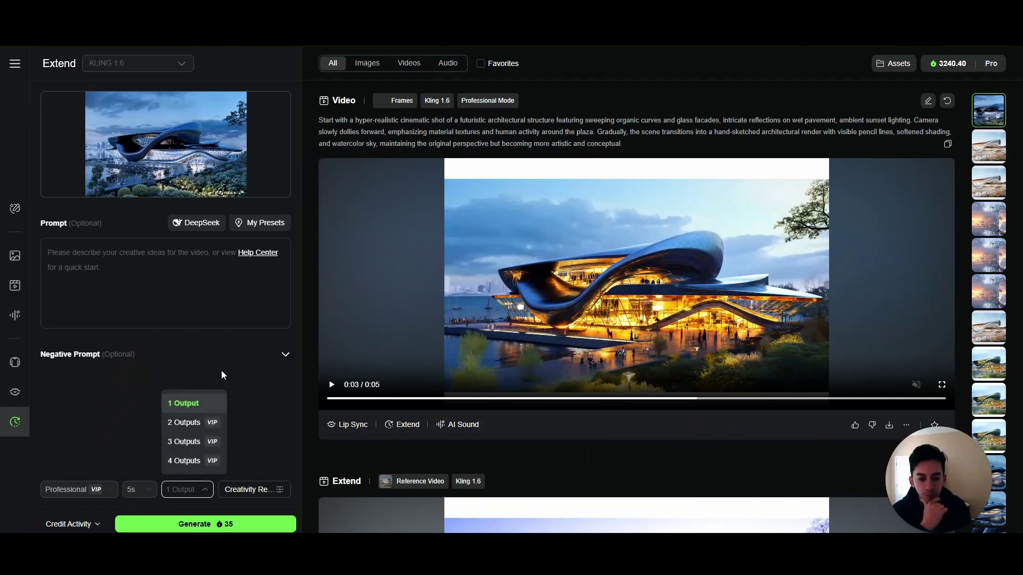
left_click(185, 419)
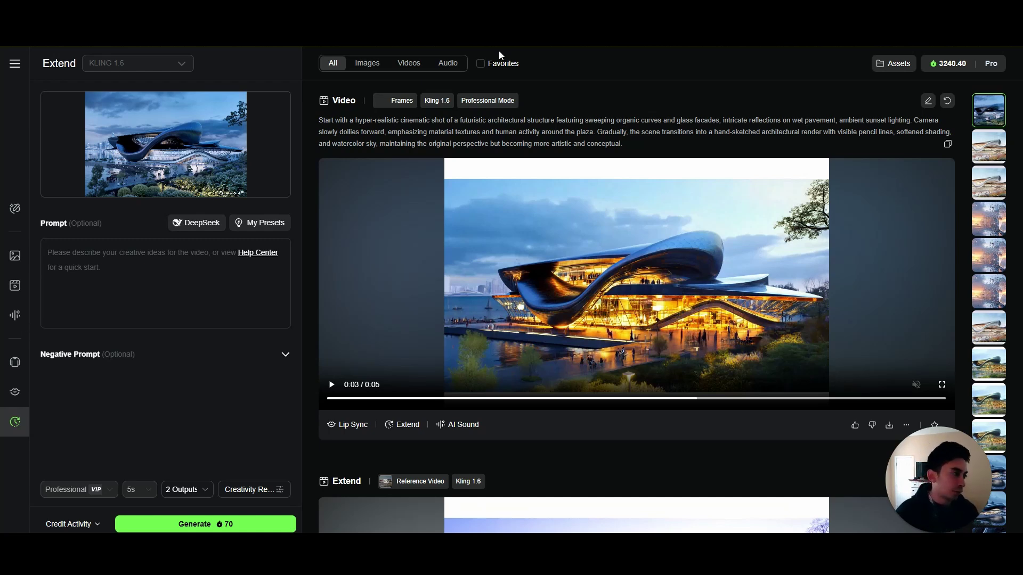
left_click(947, 144)
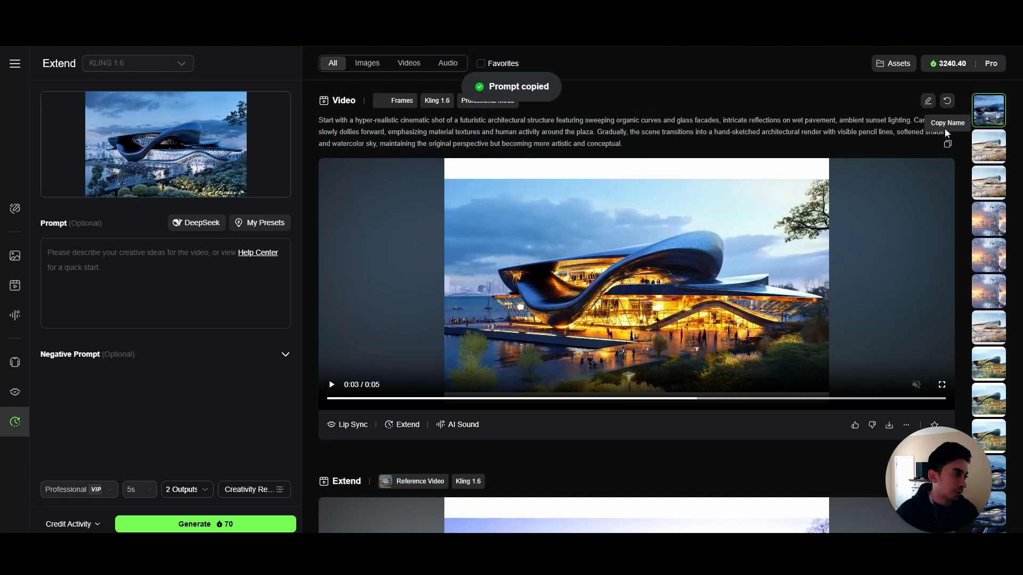
left_click(183, 269)
key("ctrl+v")
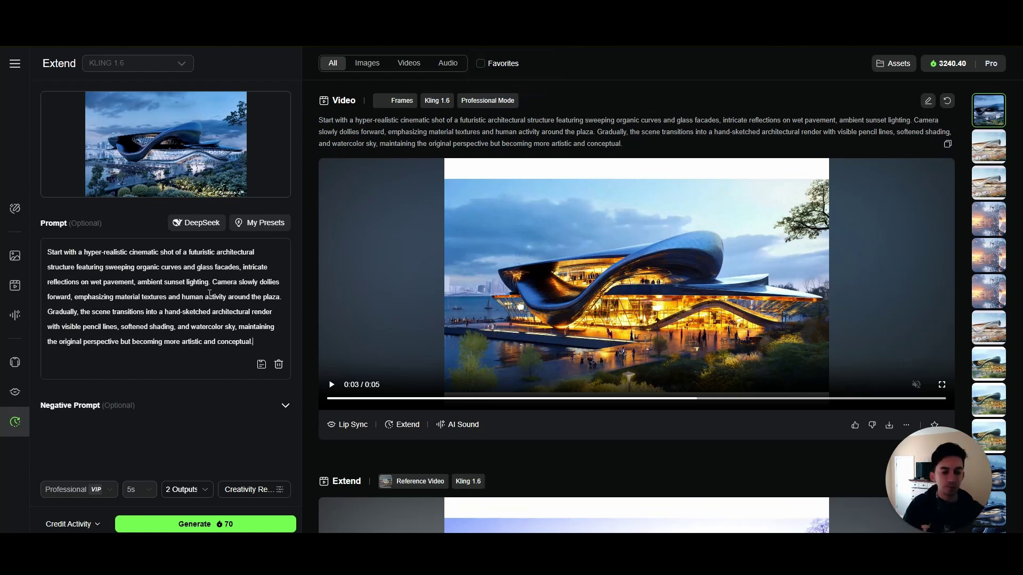
left_click_drag(254, 345, 33, 250)
key("BackSpace")
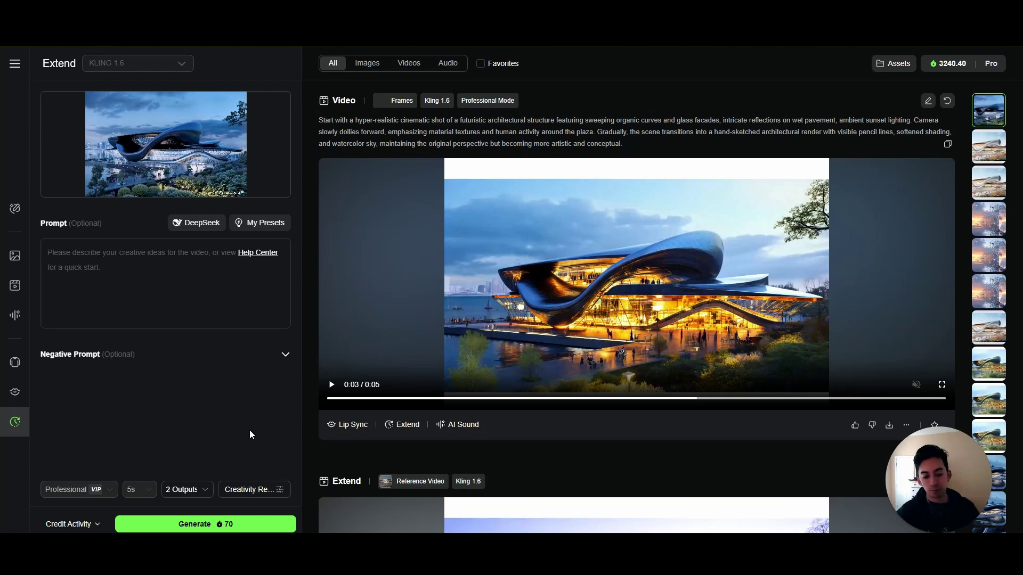
Generate the extension and replay the earlier 15-second extended clip from the start
left_click(205, 524)
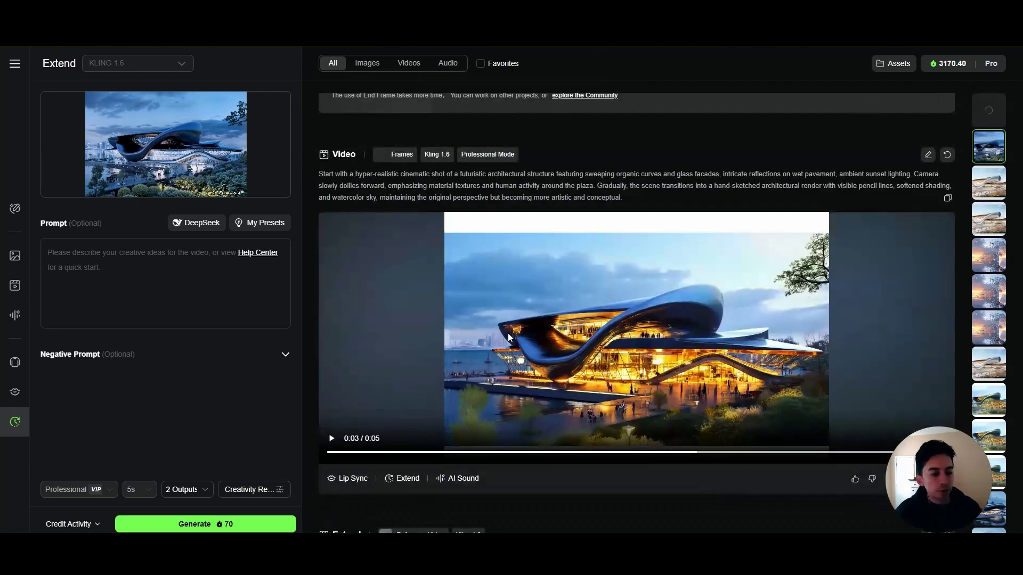
scroll(516, 346, "down", 8)
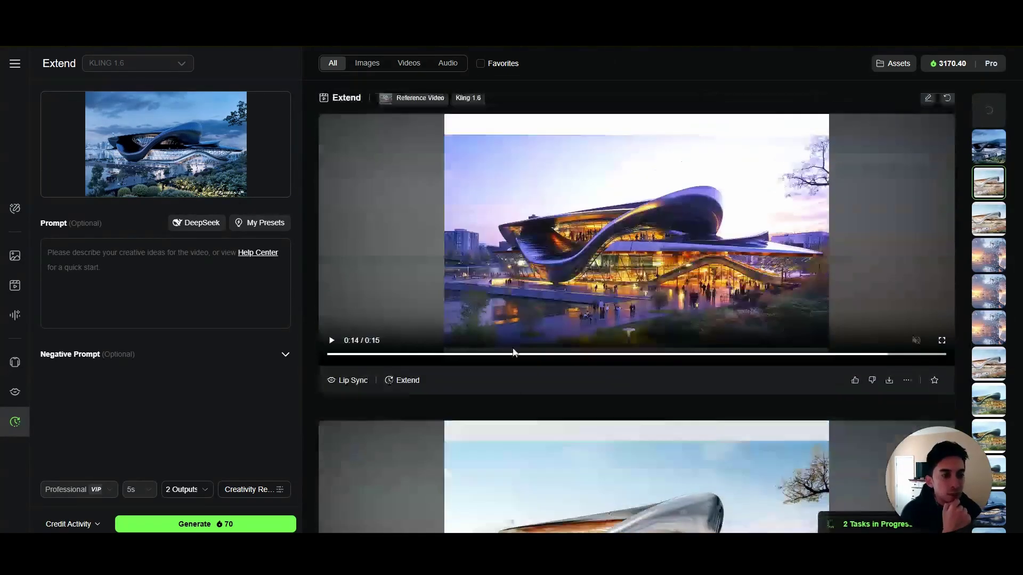
mouse_move(398, 111)
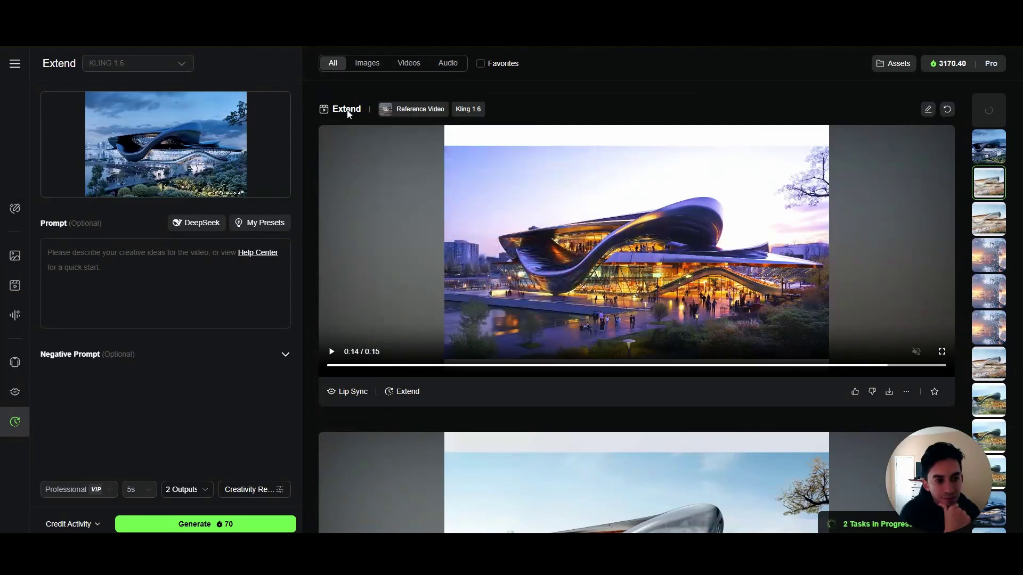
left_click(378, 367)
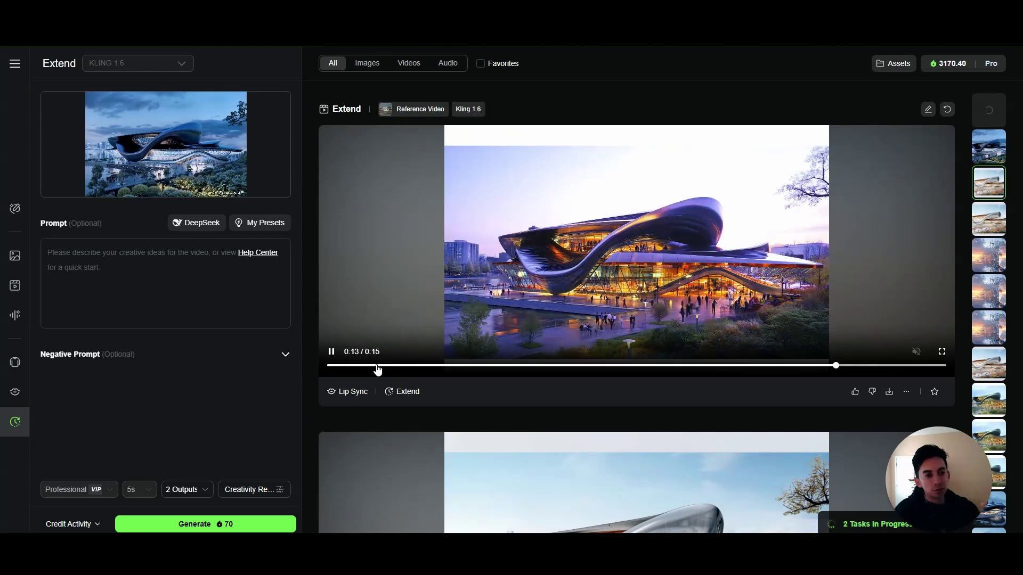
Scroll through the earlier results and exit the browser's full-screen view
scroll(377, 368, "down", 1)
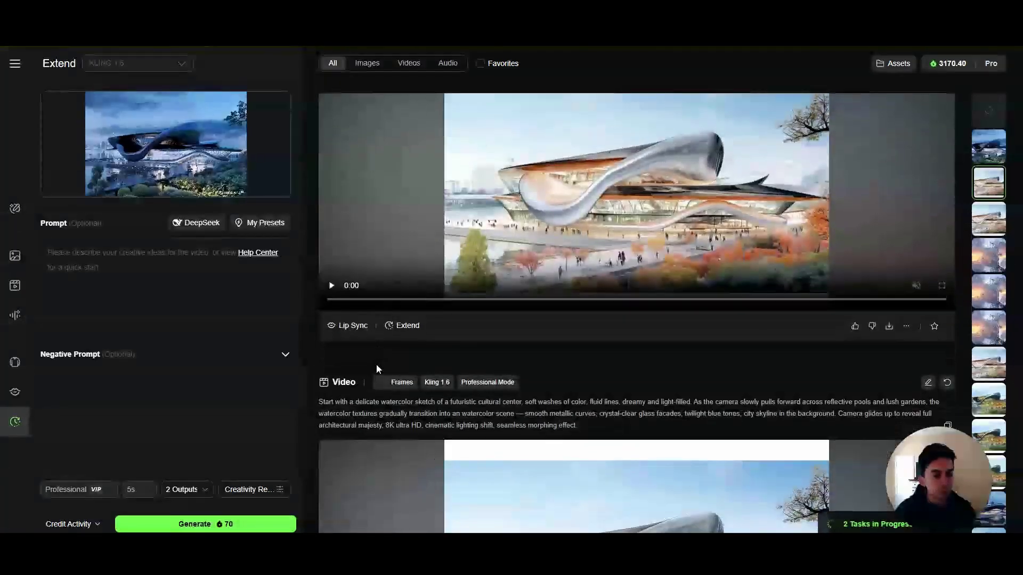
scroll(480, 293, "down", 4)
scroll(360, 190, "down", 5)
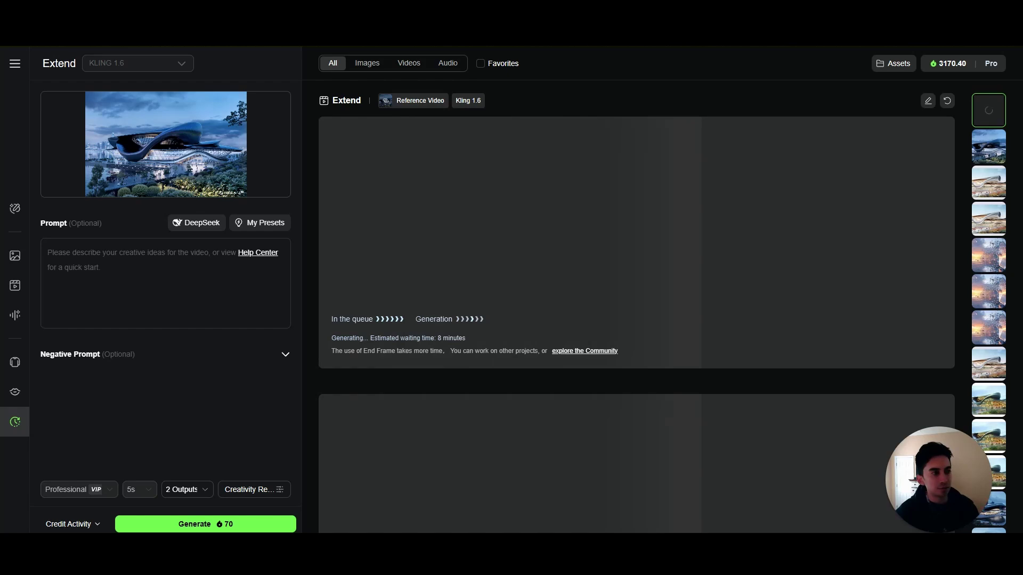
key("F11")
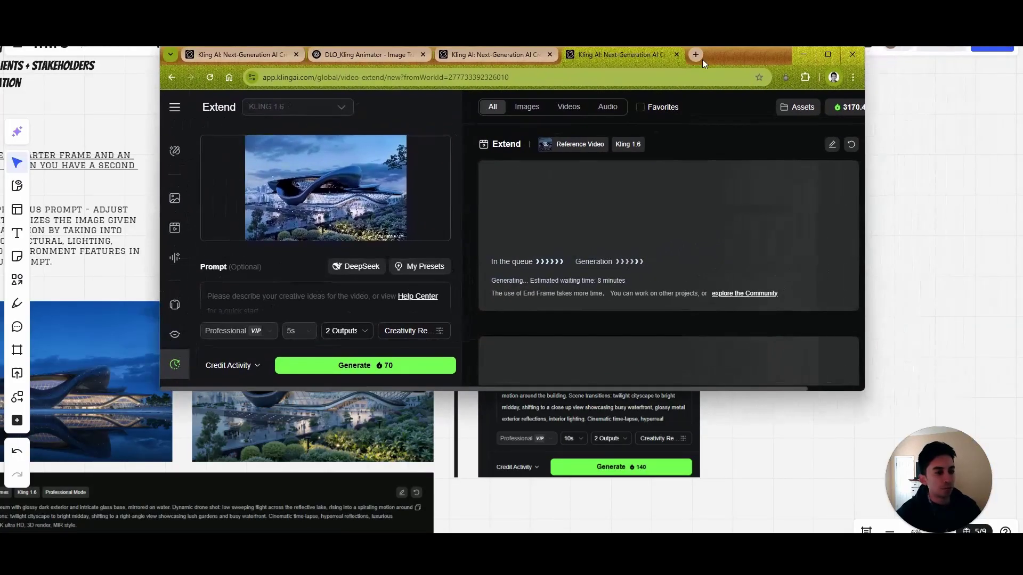
Minimize the browser and centre the Miro board on the lesson section, including the Bonus step
left_click(803, 54)
scroll(368, 316, "down", 3)
scroll(321, 263, "up", 2)
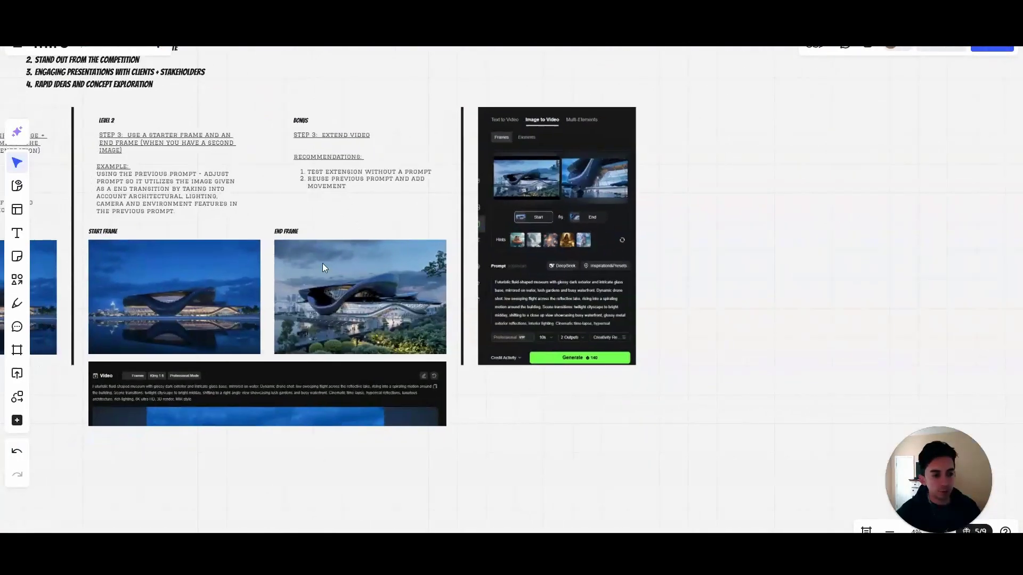
scroll(360, 277, "down", 5)
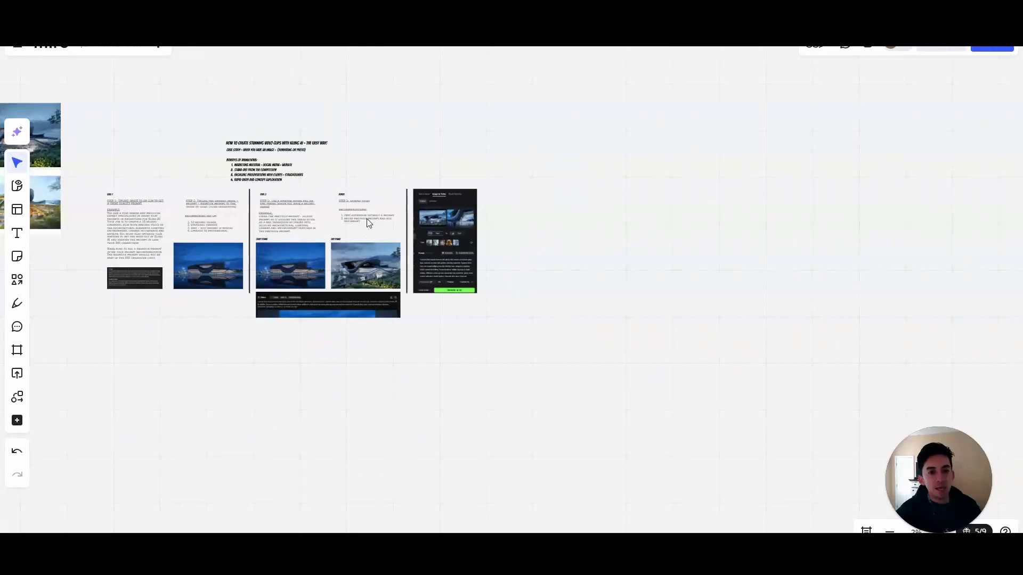
left_click_drag(367, 218, 426, 280)
scroll(425, 298, "up", 4)
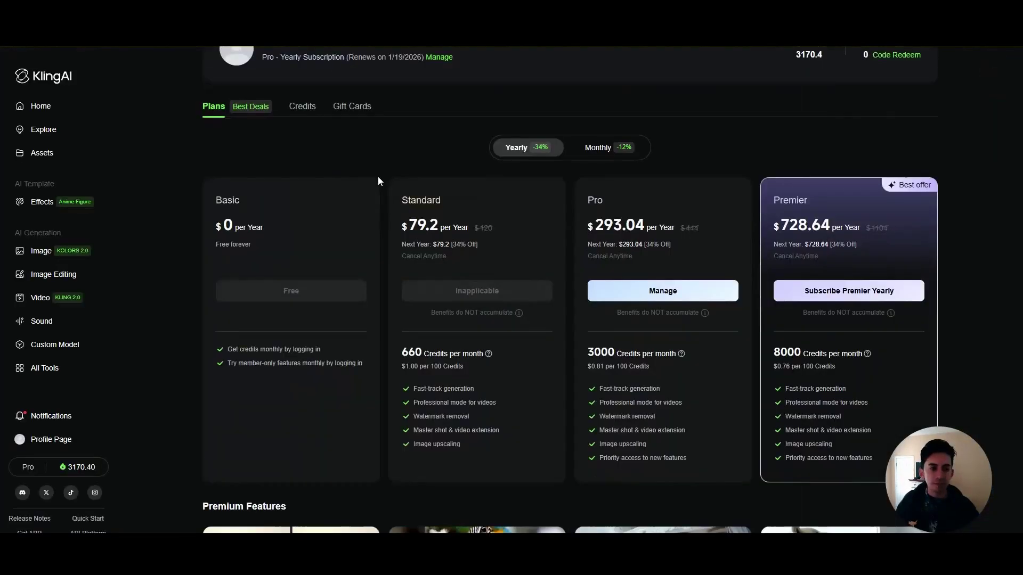
Scroll through the yearly Basic, Standard, Pro and Premier plan cards, from $0 to $728.64
scroll(442, 184, "down", 2)
scroll(511, 191, "down", 1)
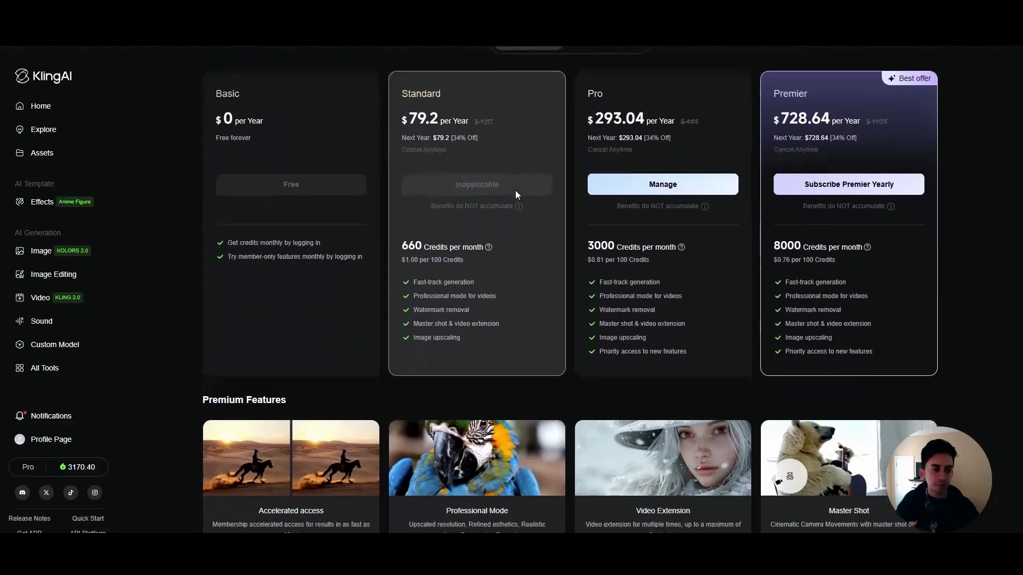
scroll(797, 225, "up", 1)
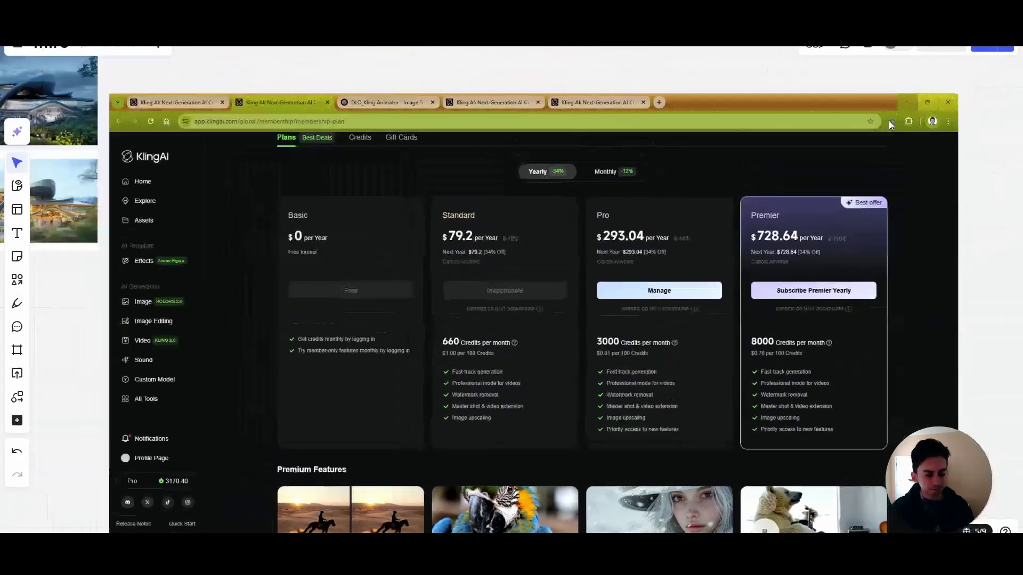
Minimize the browser and zoom the Miro canvas onto the Kling AI tutorial frame
left_click(907, 102)
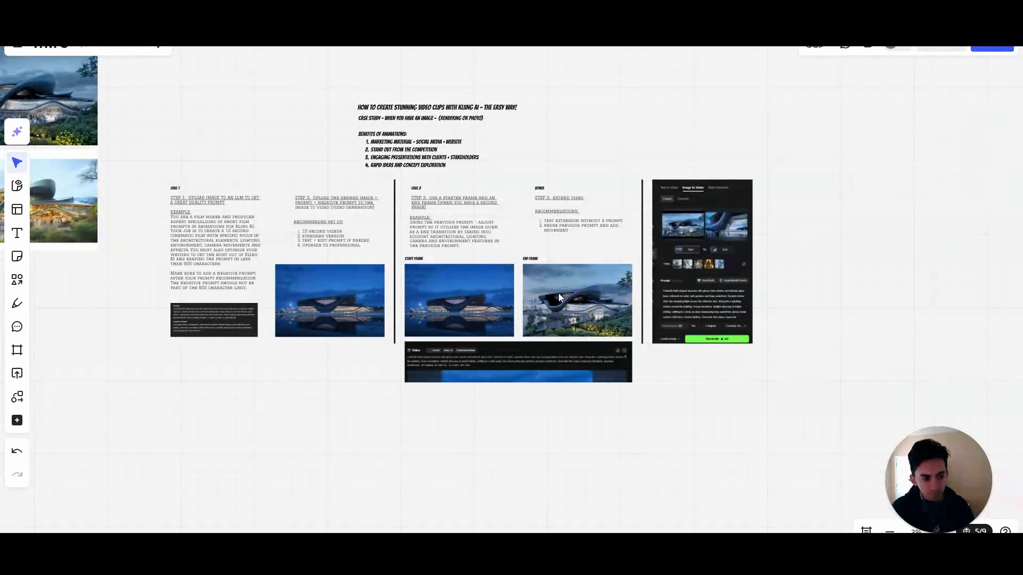
scroll(453, 257, "up", 5)
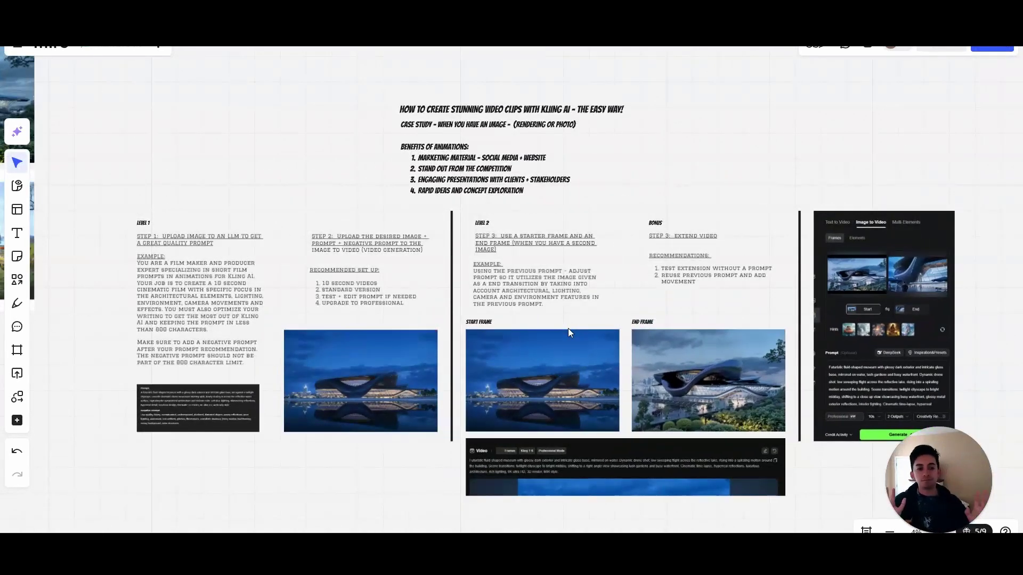